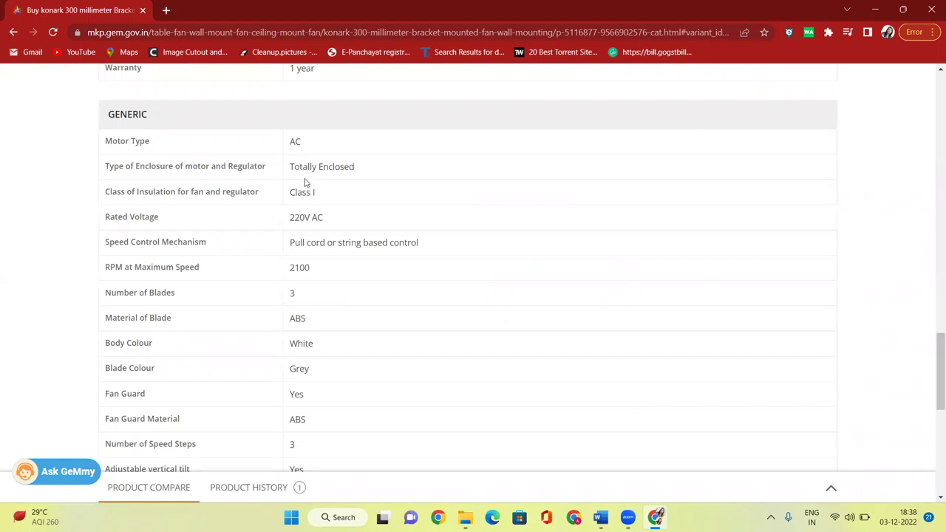
Step: Examine the wall fan's specifications on the product page, including the performance, certification, warranty and generic sections
{"action": "left_click_drag", "start_coordinate": [288, 191], "coordinate": [345, 200]}
{"action": "left_click_drag", "start_coordinate": [285, 219], "coordinate": [348, 222]}
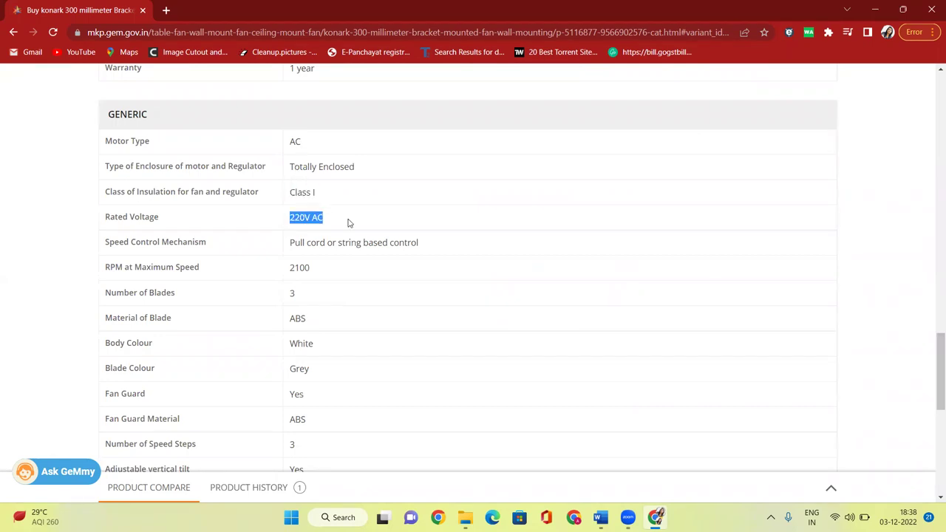
{"action": "left_click_drag", "start_coordinate": [291, 244], "coordinate": [336, 244]}
{"action": "scroll", "coordinate": [221, 259], "scroll_direction": "down", "scroll_amount": 3}
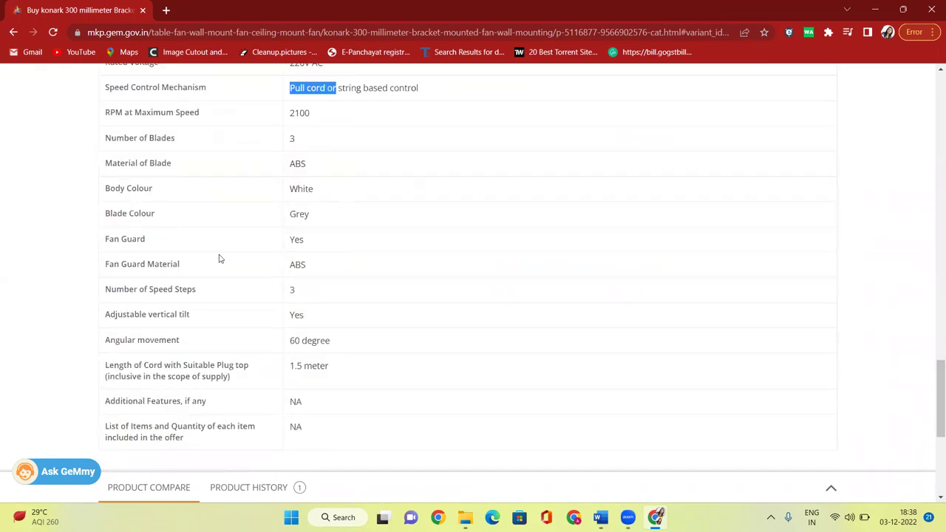
{"action": "scroll", "coordinate": [378, 283], "scroll_direction": "up", "scroll_amount": 12}
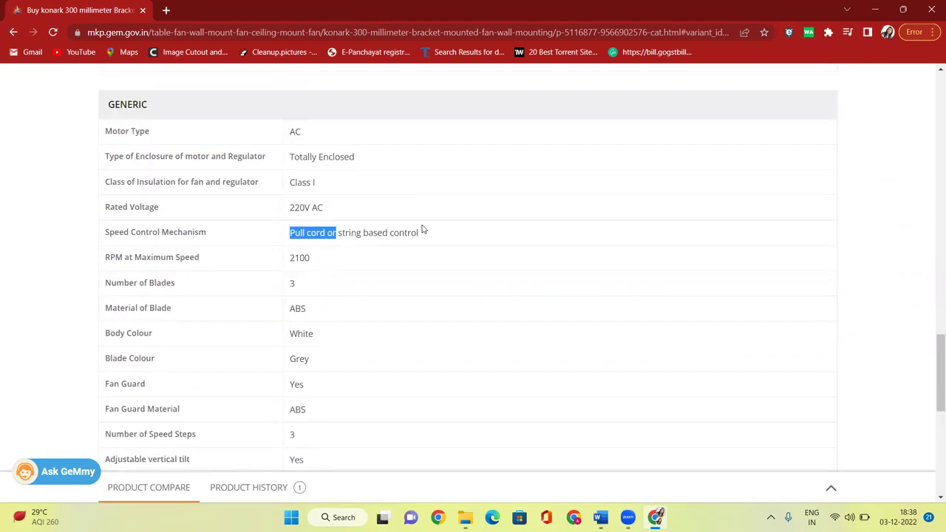
{"action": "scroll", "coordinate": [541, 200], "scroll_direction": "up", "scroll_amount": 3}
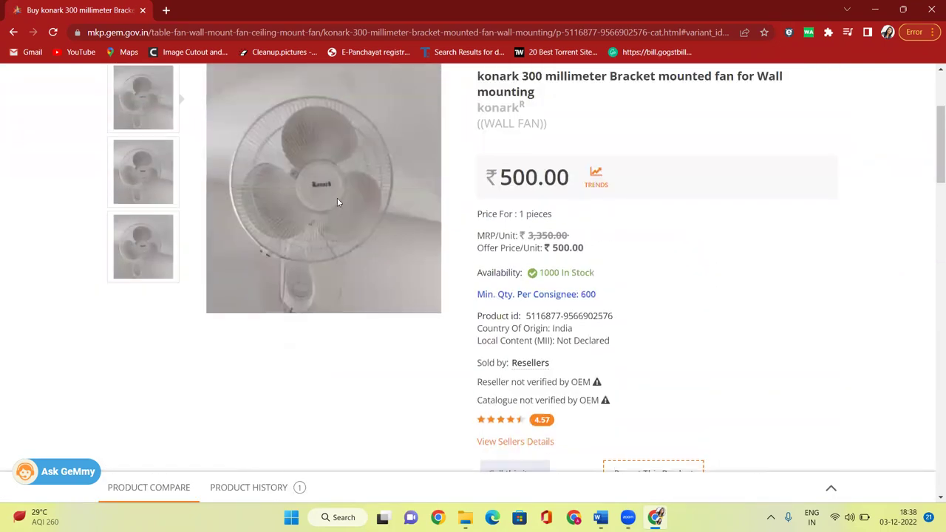
{"action": "scroll", "coordinate": [572, 297], "scroll_direction": "down", "scroll_amount": 10}
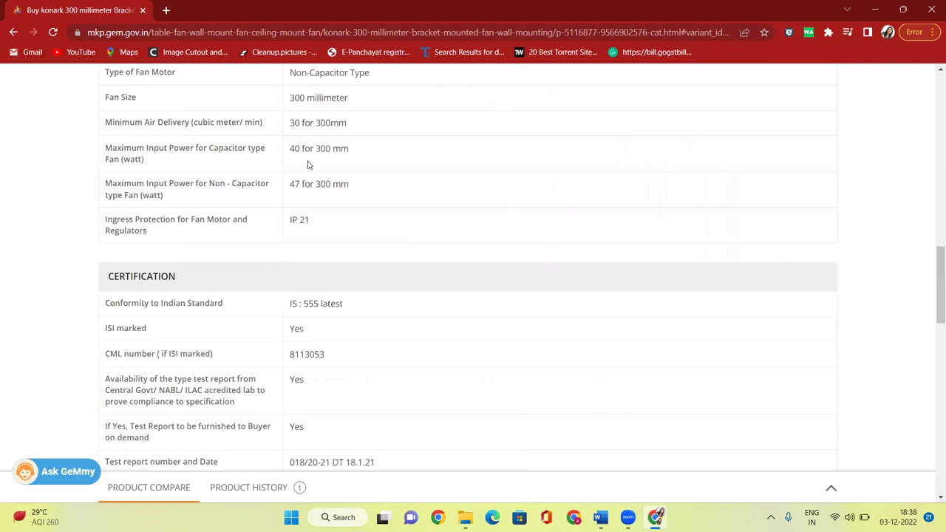
{"action": "scroll", "coordinate": [385, 182], "scroll_direction": "up", "scroll_amount": 11}
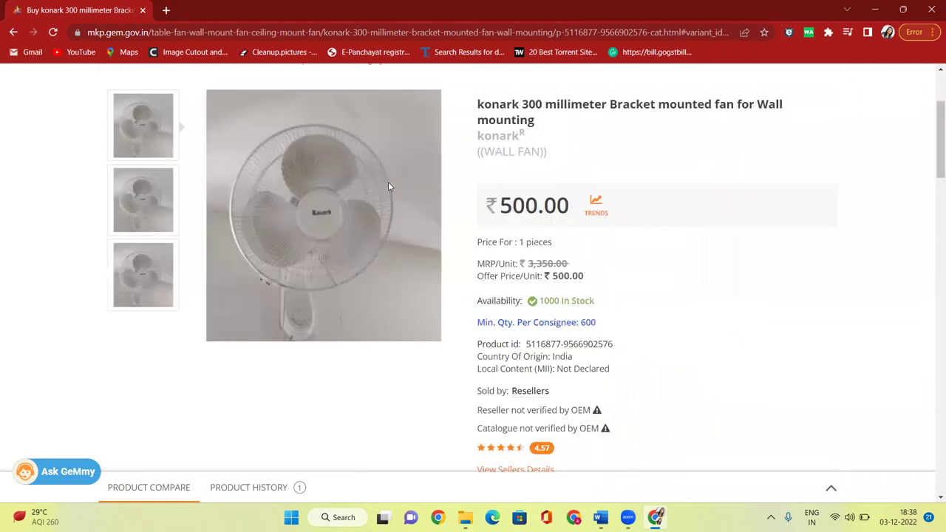
{"action": "scroll", "coordinate": [443, 192], "scroll_direction": "down", "scroll_amount": 5}
{"action": "left_click_drag", "start_coordinate": [488, 160], "coordinate": [534, 182]}
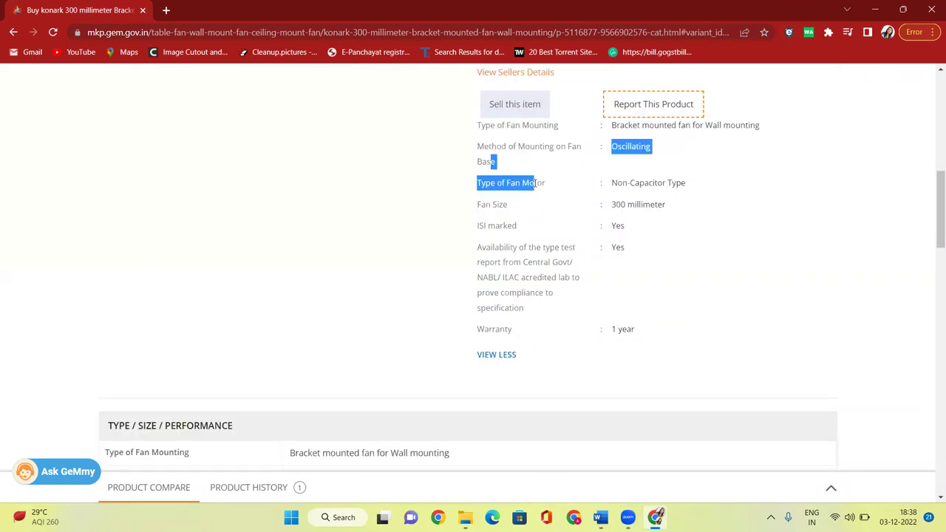
{"action": "scroll", "coordinate": [505, 237], "scroll_direction": "down", "scroll_amount": 7}
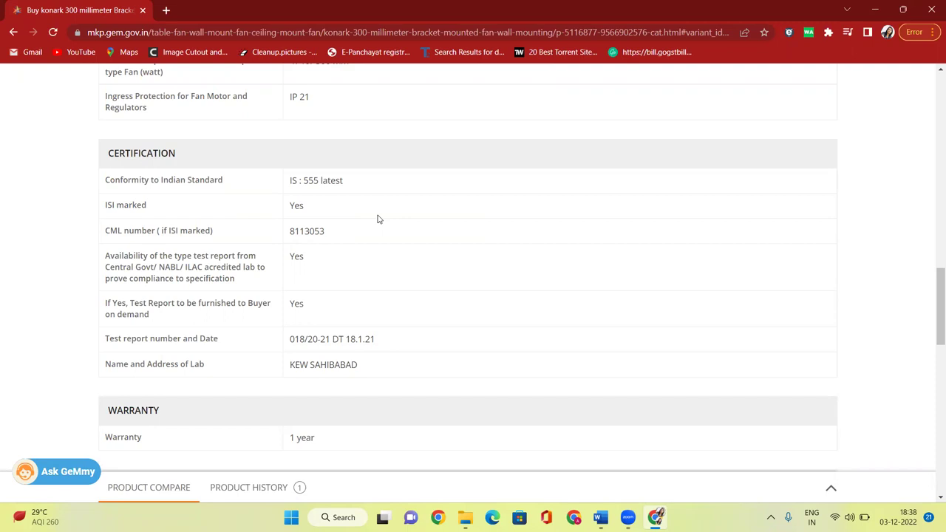
{"action": "scroll", "coordinate": [425, 205], "scroll_direction": "up", "scroll_amount": 15}
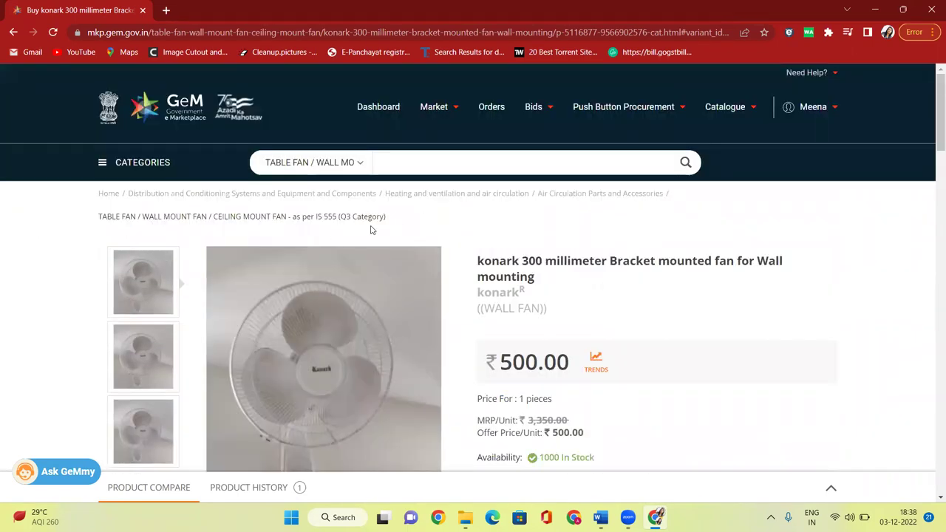
Step: Examine the wall fan's price block, especially the MRP per unit against the offer price
{"action": "scroll", "coordinate": [458, 266], "scroll_direction": "down", "scroll_amount": 8}
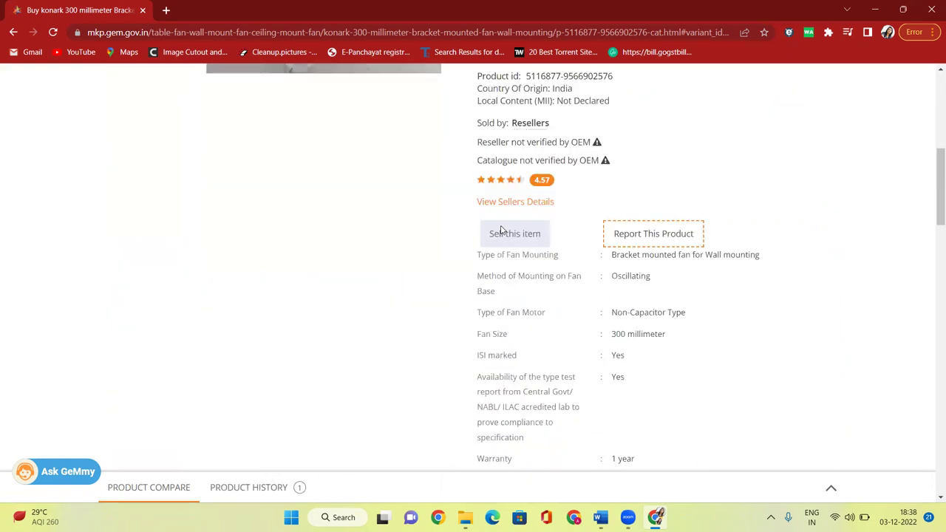
{"action": "scroll", "coordinate": [505, 226], "scroll_direction": "up", "scroll_amount": 10}
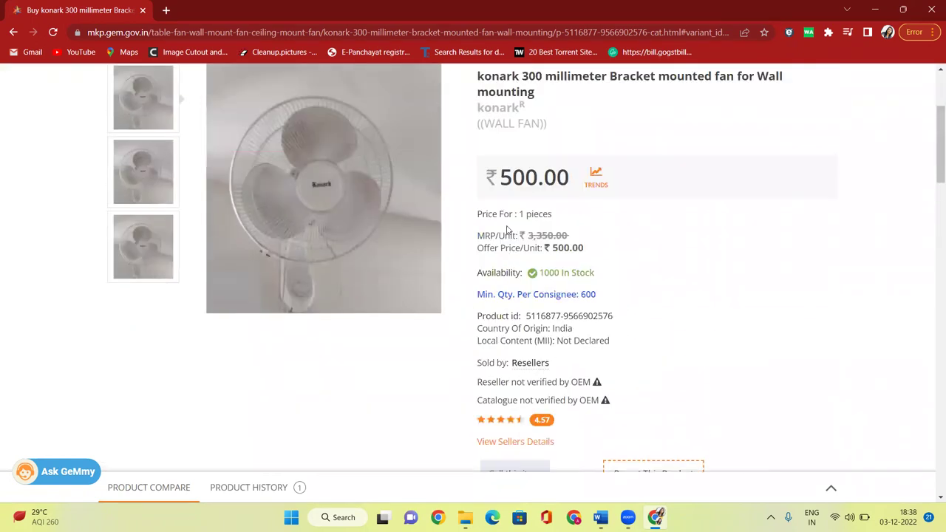
{"action": "scroll", "coordinate": [547, 296], "scroll_direction": "down", "scroll_amount": 2}
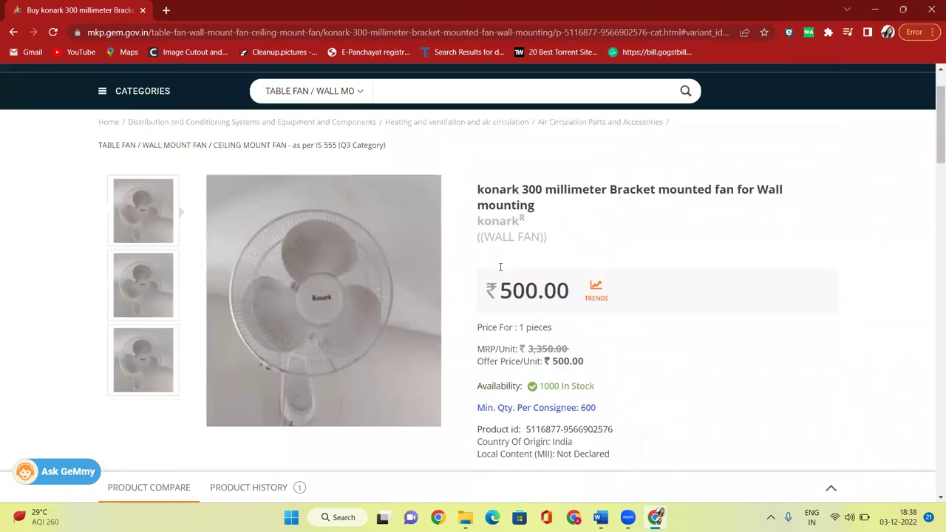
{"action": "left_click_drag", "start_coordinate": [523, 296], "coordinate": [586, 301]}
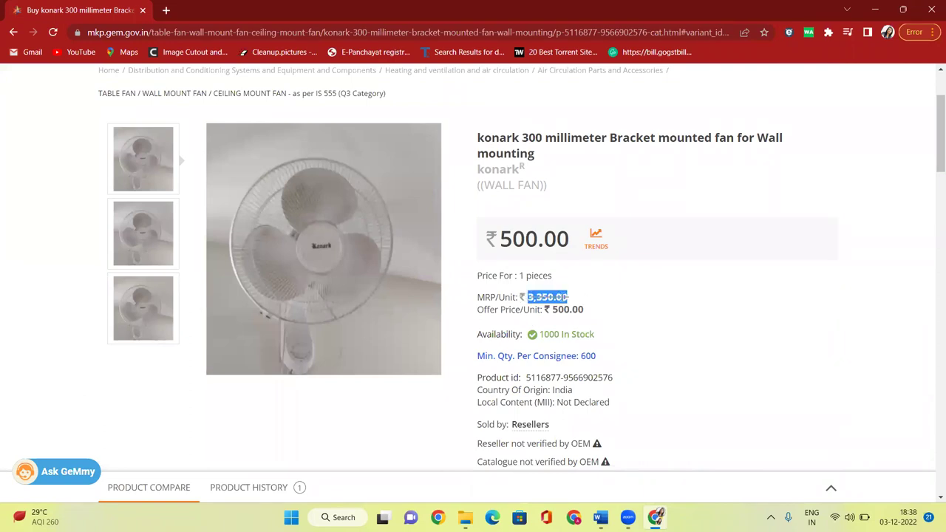
{"action": "left_click_drag", "start_coordinate": [577, 301], "coordinate": [478, 305]}
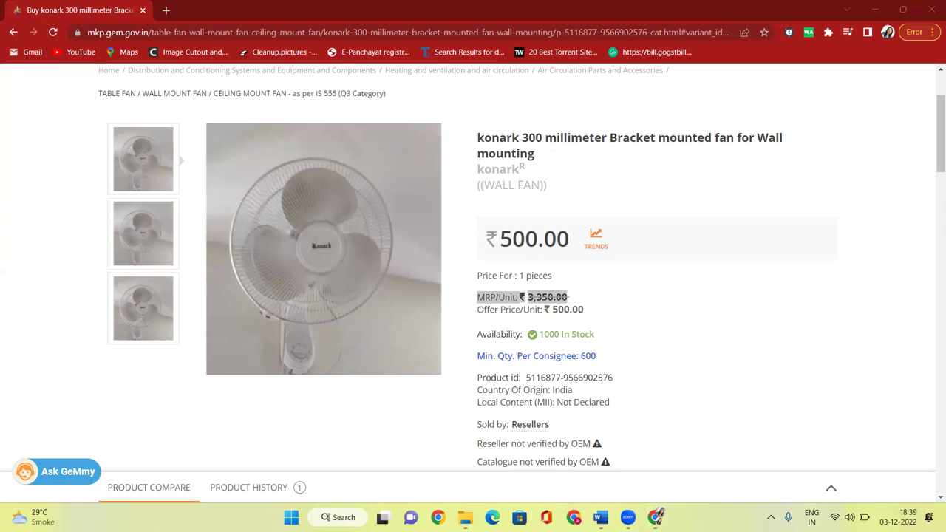
Step: Switch to Excel and create a blank workbook
{"action": "left_click", "coordinate": [328, 515]}
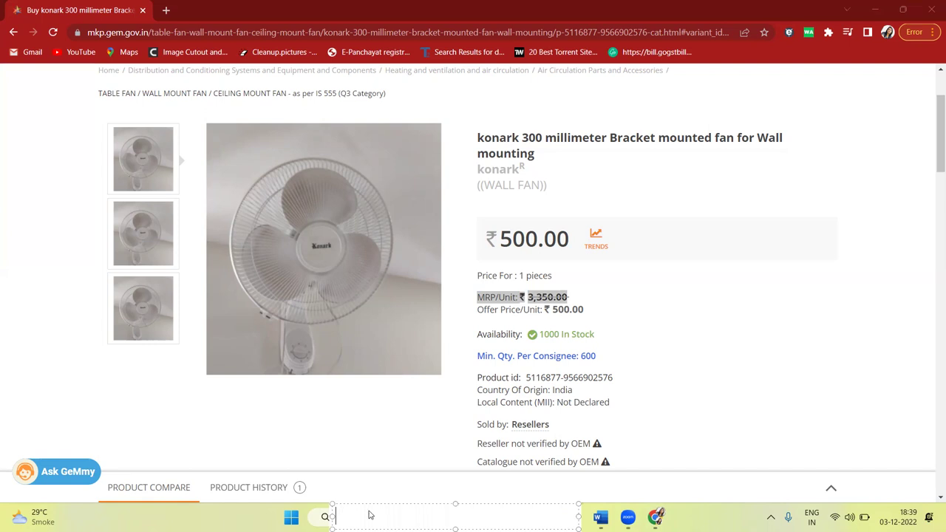
{"action": "type", "text": "EXCel"}
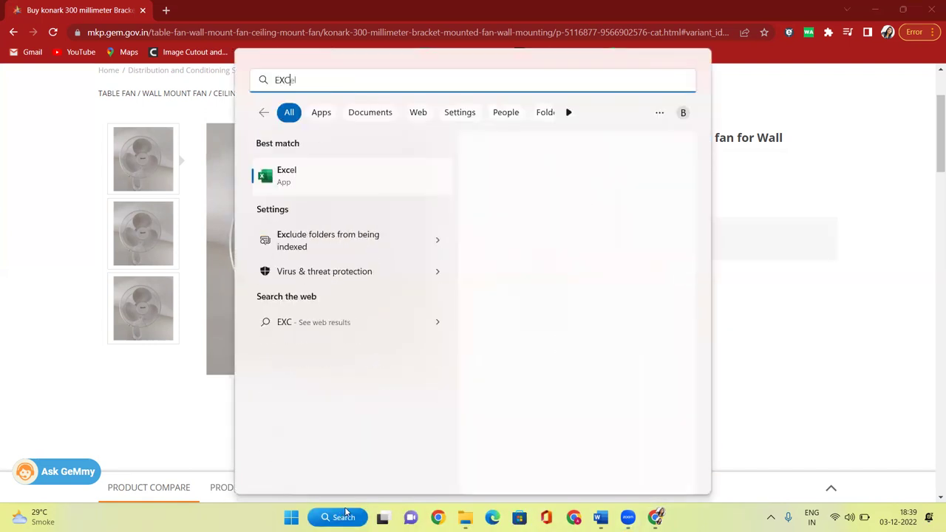
{"action": "left_click", "coordinate": [317, 177]}
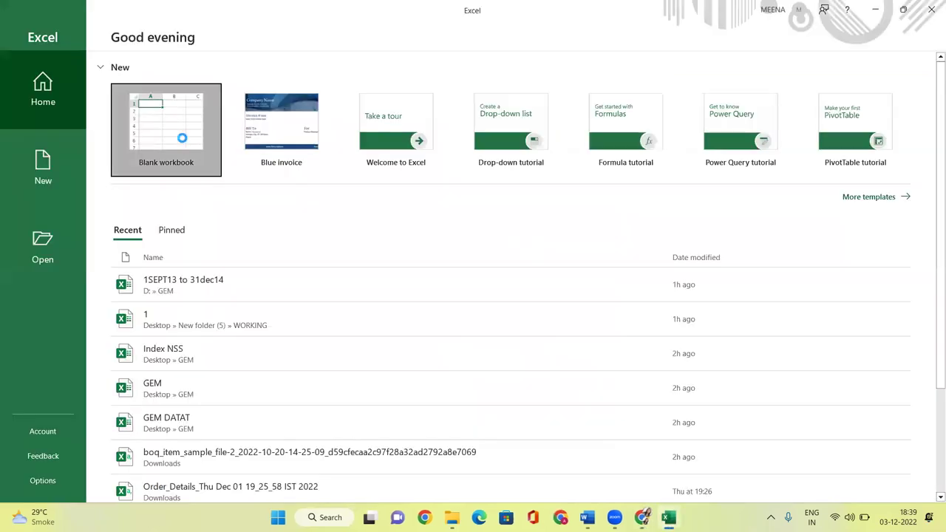
{"action": "left_click", "coordinate": [182, 137]}
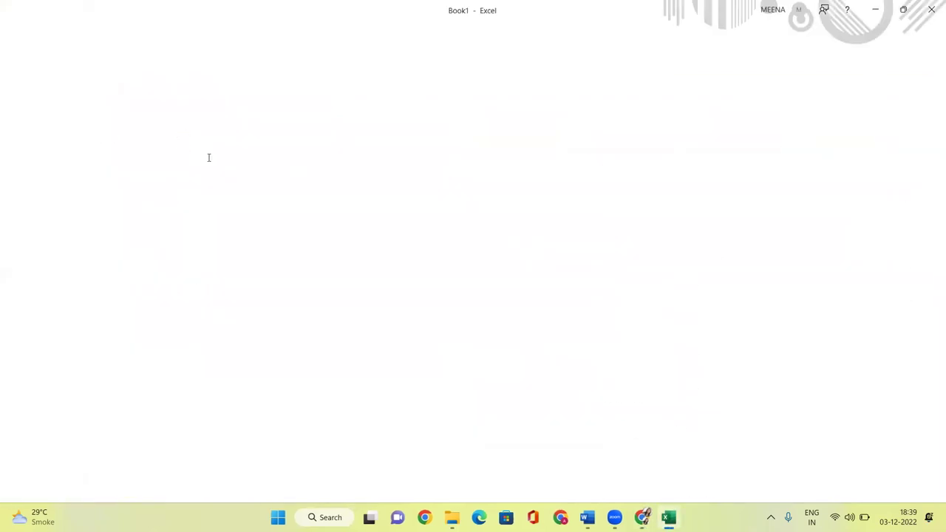
Step: Enter the heading NEW PRODUCT in cell G5 and fit column G's width to it
{"action": "left_click", "coordinate": [265, 231]}
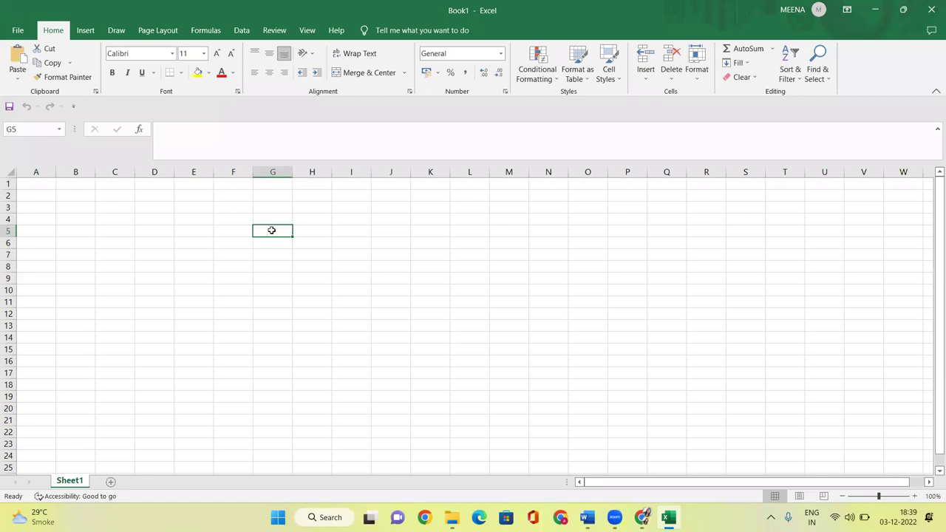
{"action": "type", "text": "new"}
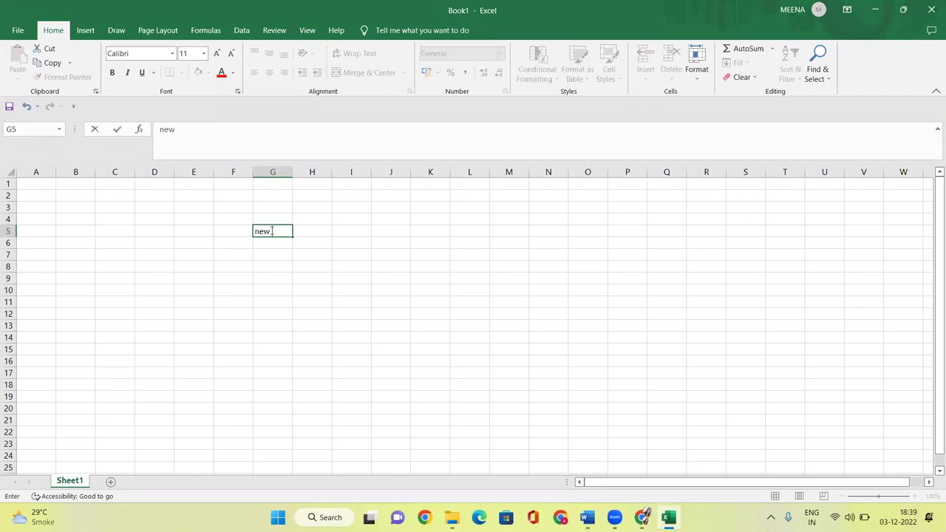
{"action": "key", "text": "BackSpace"}
{"action": "key", "text": "BackSpace"}
{"action": "key", "text": "BackSpace"}
{"action": "type", "text": "NEW PRODUCT"}
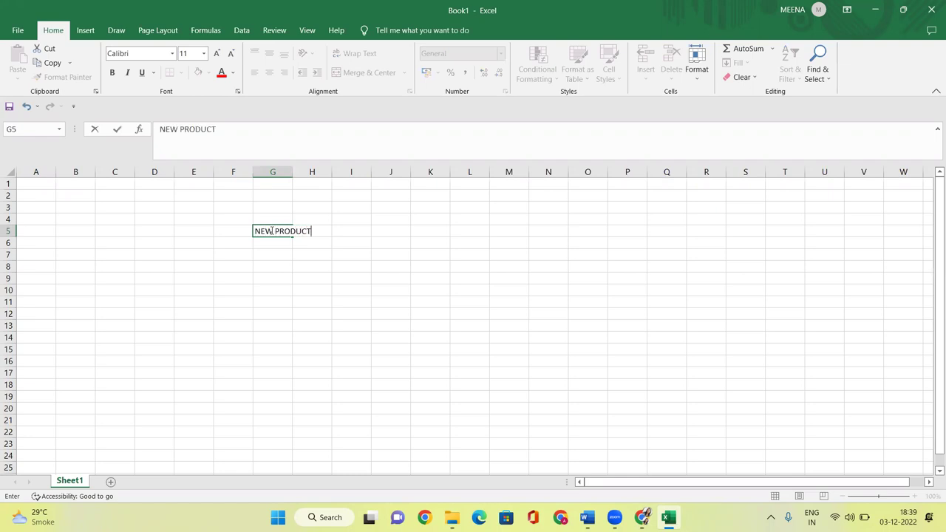
{"action": "key", "text": "Return"}
{"action": "double_click", "coordinate": [293, 172]}
Step: Add item 1 in G7 with MRP PROOF in H7, and fit column H's width to the text
{"action": "left_click", "coordinate": [287, 280]}
{"action": "left_click", "coordinate": [281, 242]}
{"action": "key", "text": "Down"}
{"action": "type", "text": "1"}
{"action": "key", "text": "Tab"}
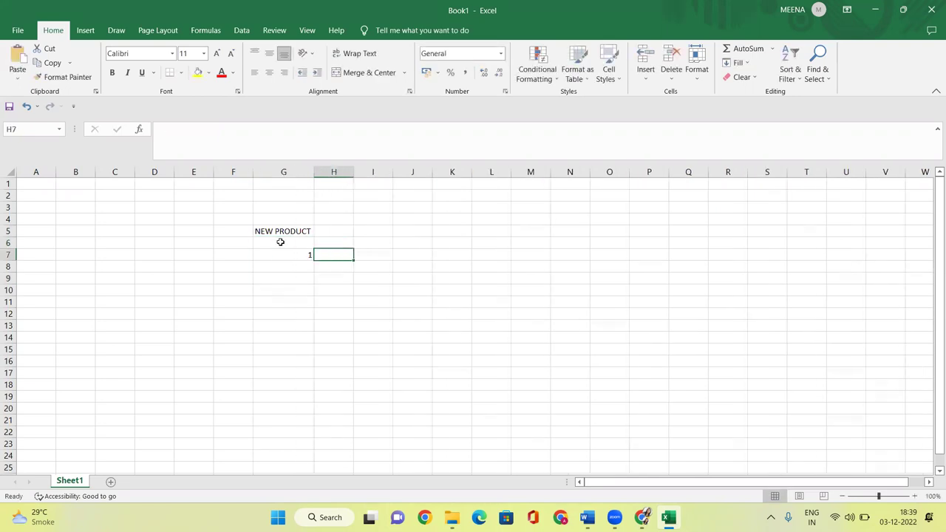
{"action": "type", "text": "MRP DECL"}
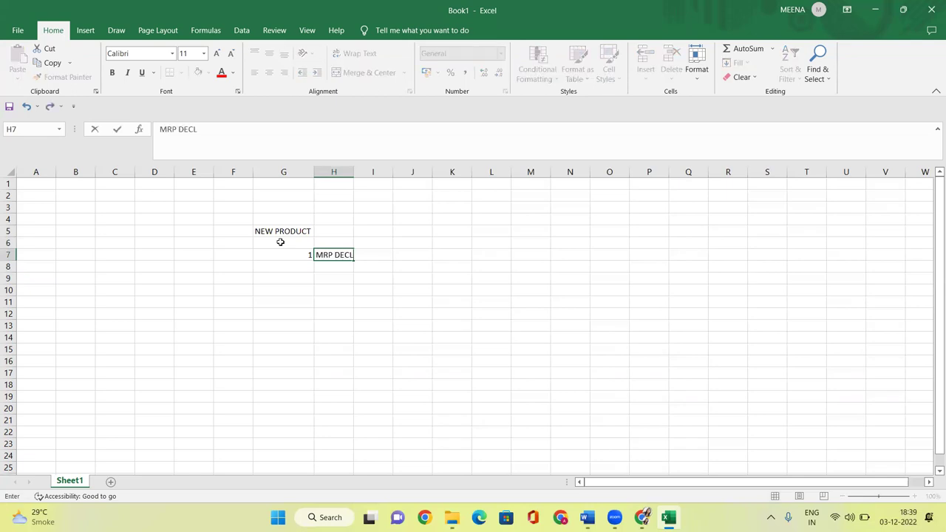
{"action": "key", "text": "BackSpace"}
{"action": "key", "text": "BackSpace"}
{"action": "key", "text": "BackSpace"}
{"action": "type", "text": "PRROF"}
{"action": "key", "text": "Return"}
{"action": "double_click", "coordinate": [344, 254]}
{"action": "key", "text": "Delete"}
{"action": "key", "text": "Return"}
{"action": "double_click", "coordinate": [354, 172]}
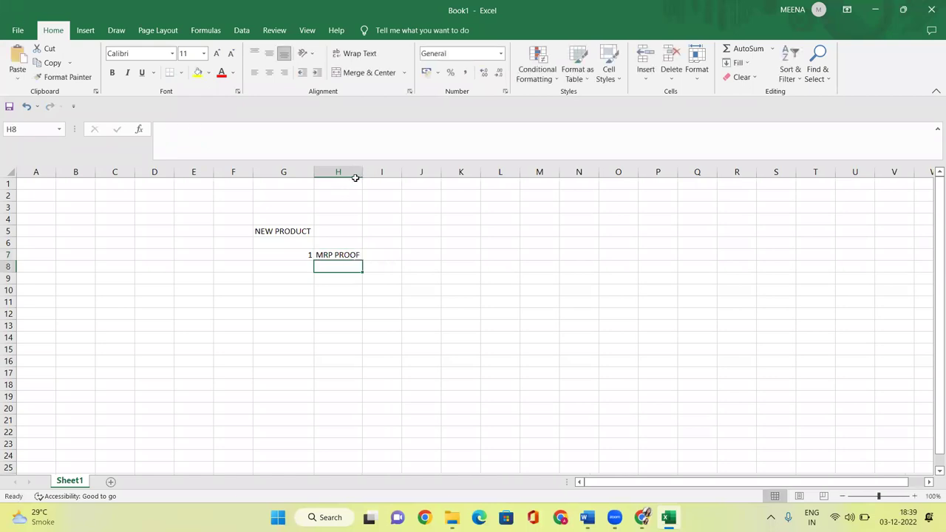
Step: Add item 2 in G8 with PRODUCT SPECIFICATION in H8, and refit column H's width
{"action": "left_click", "coordinate": [290, 271]}
{"action": "type", "text": "2"}
{"action": "key", "text": "Tab"}
{"action": "type", "text": "PRODUCT SPEI"}
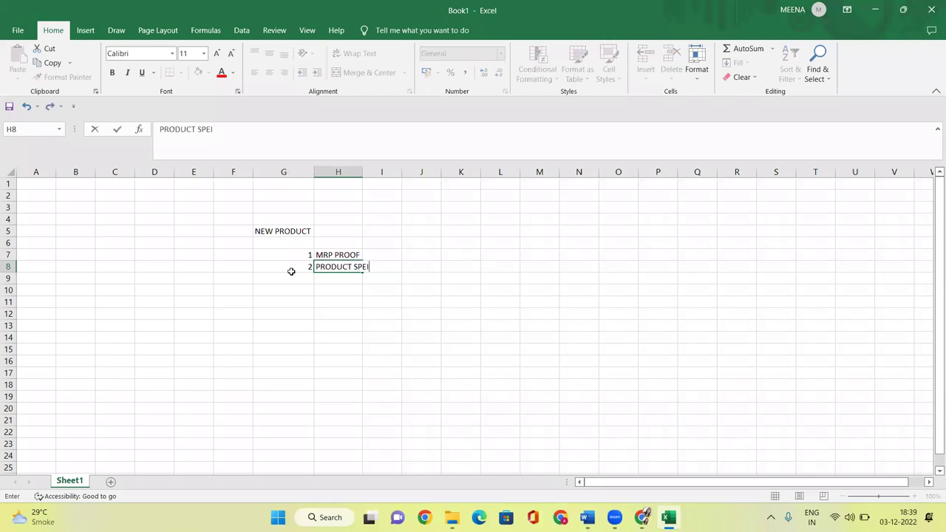
{"action": "key", "text": "BackSpace"}
{"action": "type", "text": "CIFICATION"}
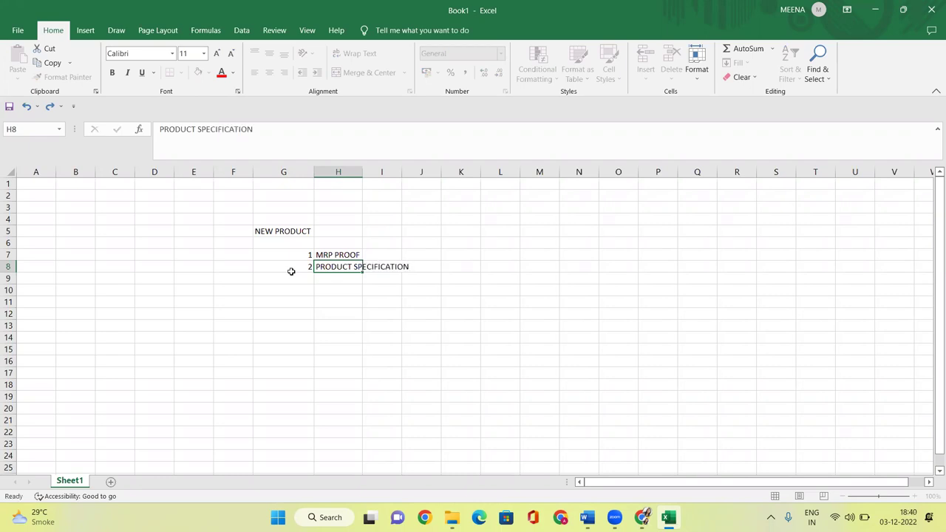
{"action": "key", "text": "Return"}
{"action": "double_click", "coordinate": [362, 172]}
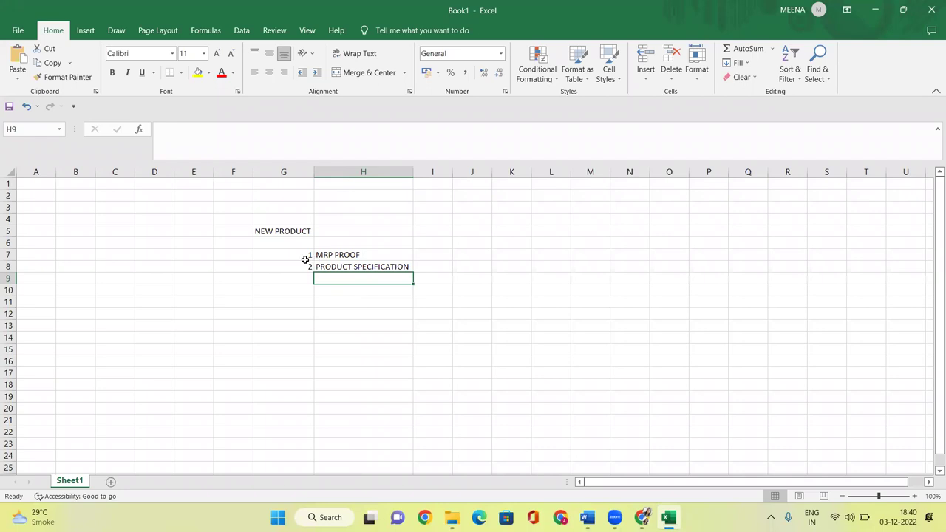
Step: Add item 3 in G9 with 3 PHOTOS in H9
{"action": "left_click", "coordinate": [299, 277]}
{"action": "type", "text": "3"}
{"action": "key", "text": "Tab"}
{"action": "type", "text": "3 PHOTOS"}
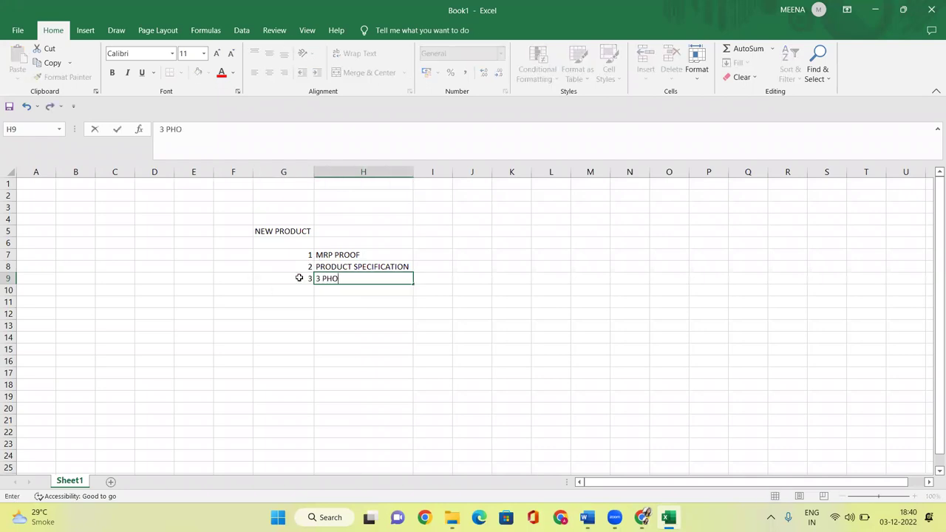
{"action": "key", "text": "Return"}
Step: Widen column I and enter BROCHER in I7 beside the MRP PROOF item
{"action": "left_click", "coordinate": [347, 256]}
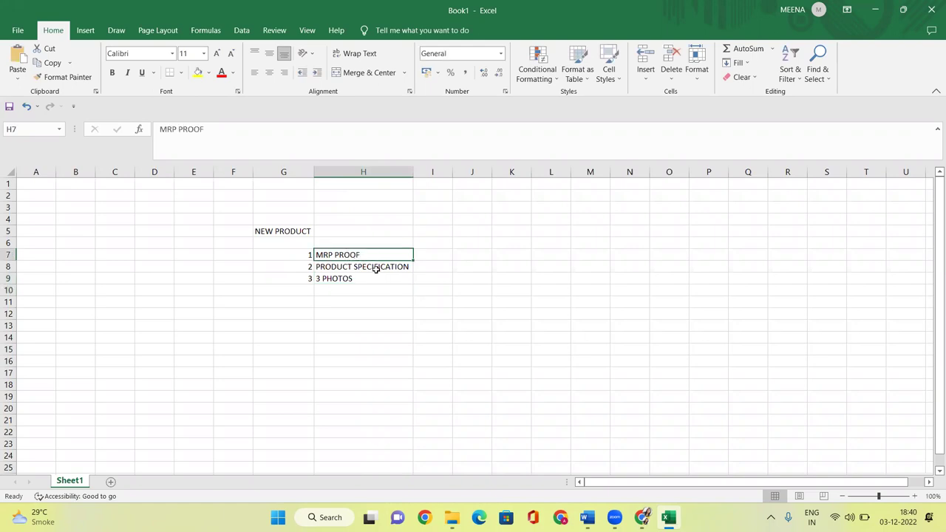
{"action": "left_click", "coordinate": [432, 256]}
{"action": "left_click_drag", "start_coordinate": [452, 173], "coordinate": [479, 176]}
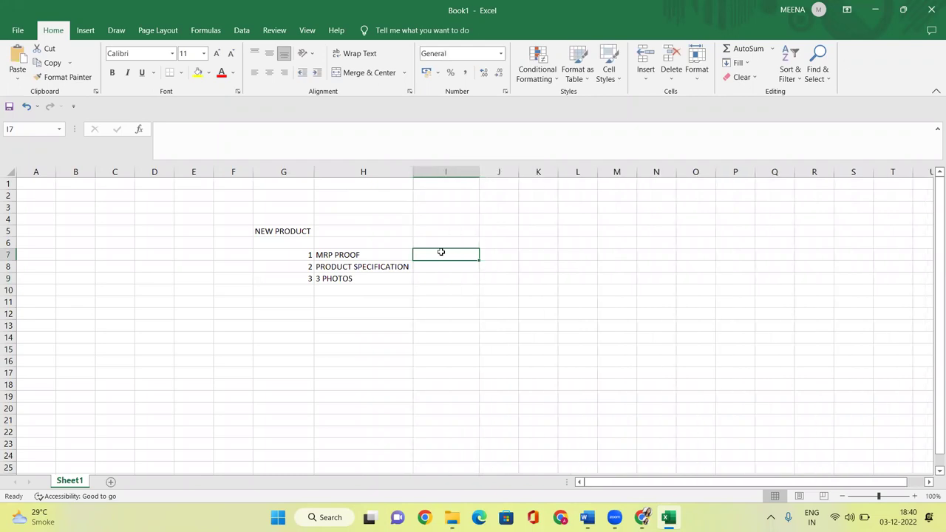
{"action": "type", "text": "BROCHER"}
{"action": "key", "text": "Tab"}
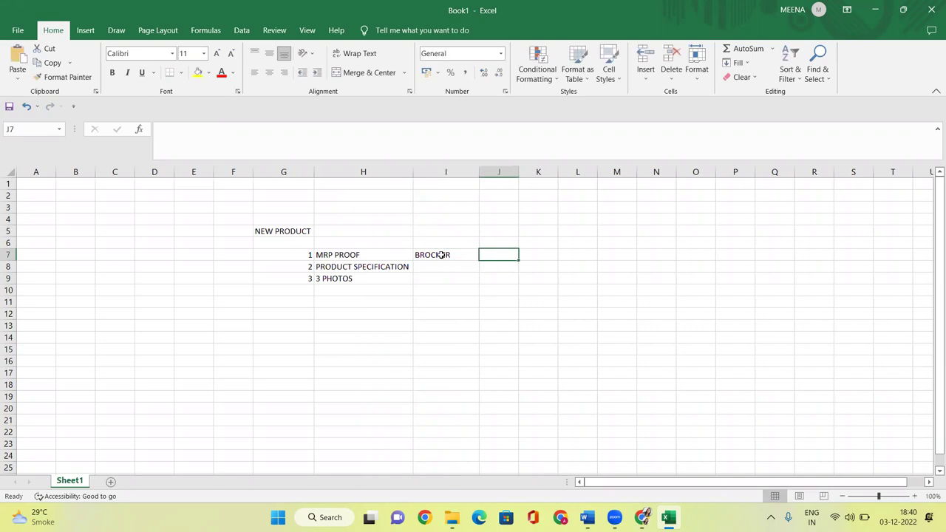
{"action": "left_click", "coordinate": [439, 259]}
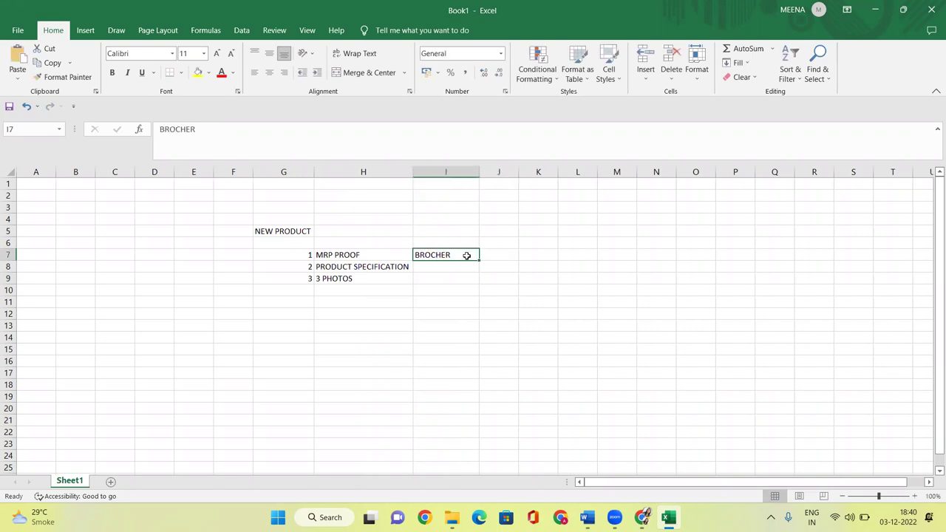
Step: Enter OEM LETTER HEAD in J7 beside BROCHER, and fit column J's width to the text
{"action": "left_click", "coordinate": [508, 253]}
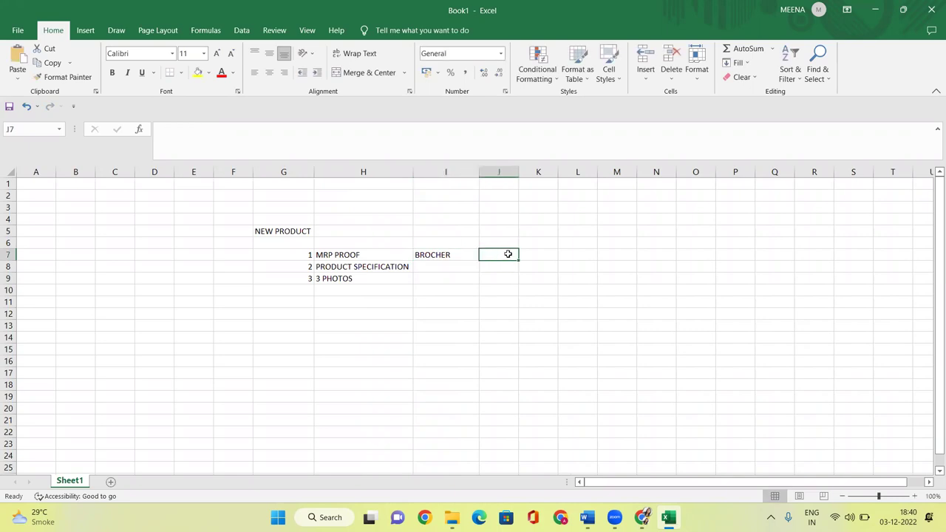
{"action": "type", "text": "O"}
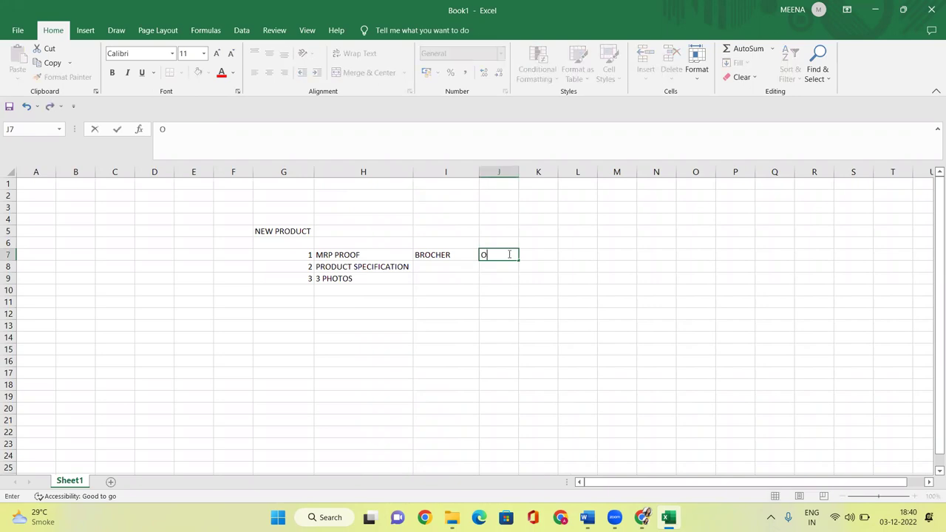
{"action": "type", "text": "EM LETTER"}
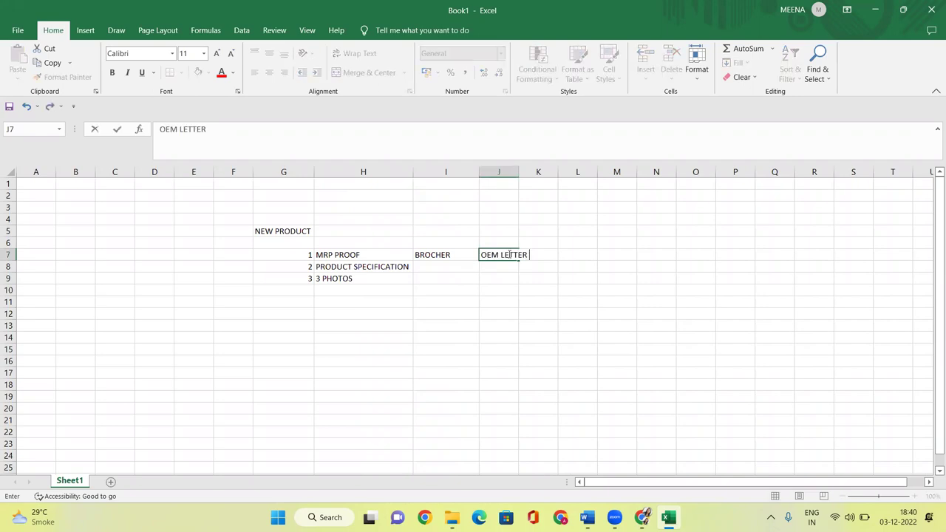
{"action": "type", "text": " HEAD"}
{"action": "key", "text": "Return"}
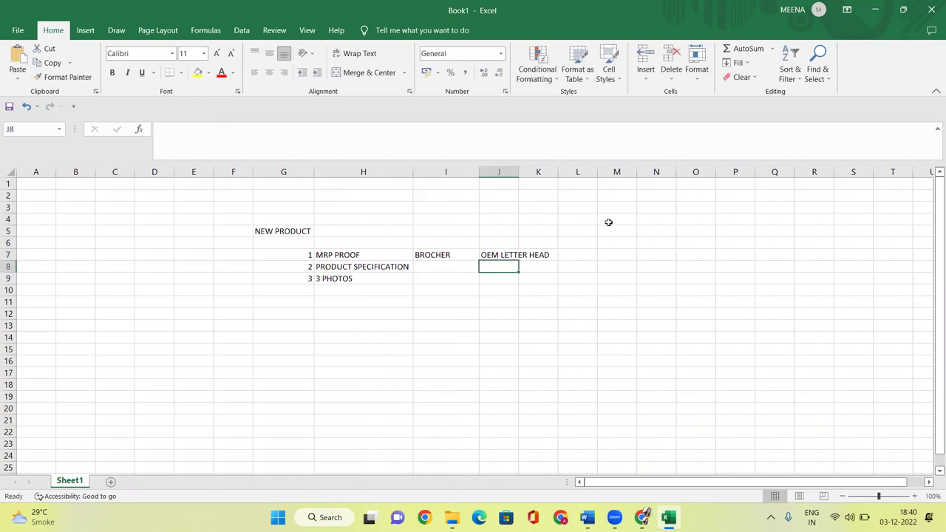
{"action": "double_click", "coordinate": [518, 174]}
{"action": "left_click", "coordinate": [523, 253]}
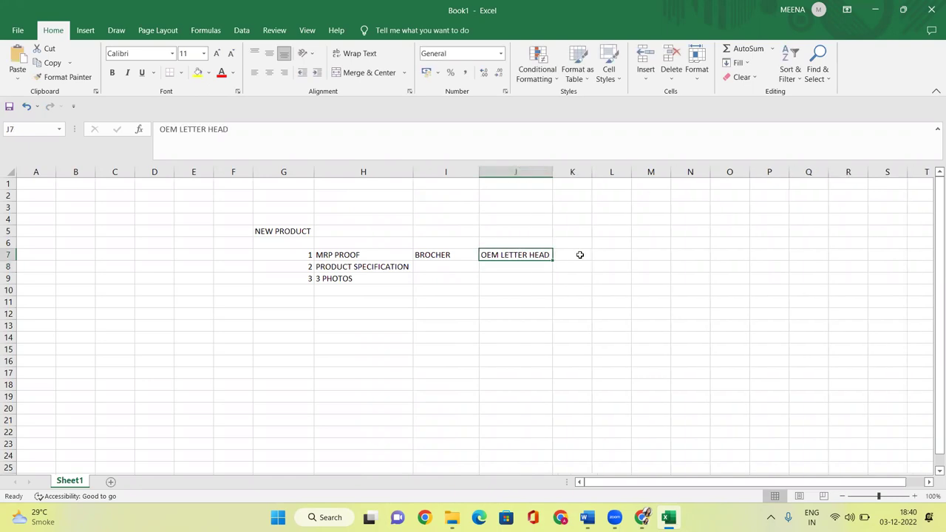
Step: Widen column K and enter GOVT ORDER COPY in K7 as another MRP proof option
{"action": "left_click", "coordinate": [580, 254]}
{"action": "left_click_drag", "start_coordinate": [592, 171], "coordinate": [624, 172]}
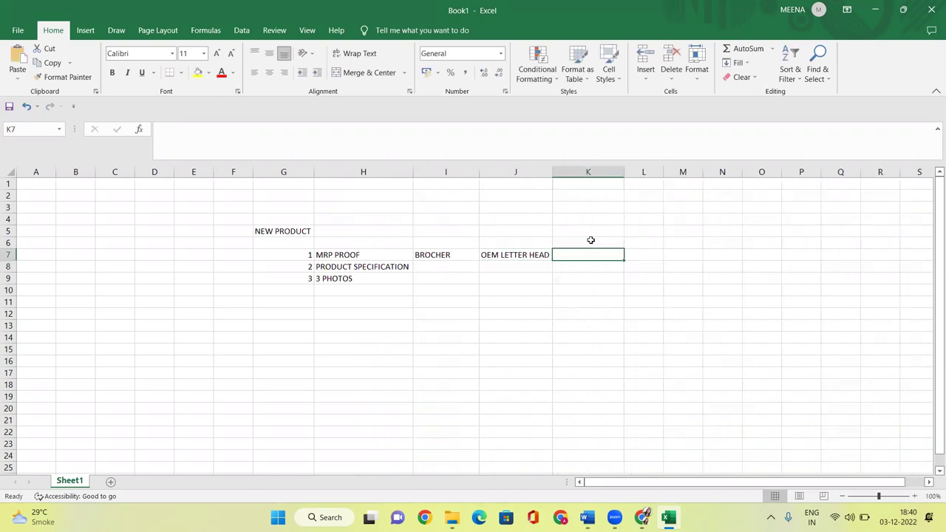
{"action": "type", "text": "GOVT O"}
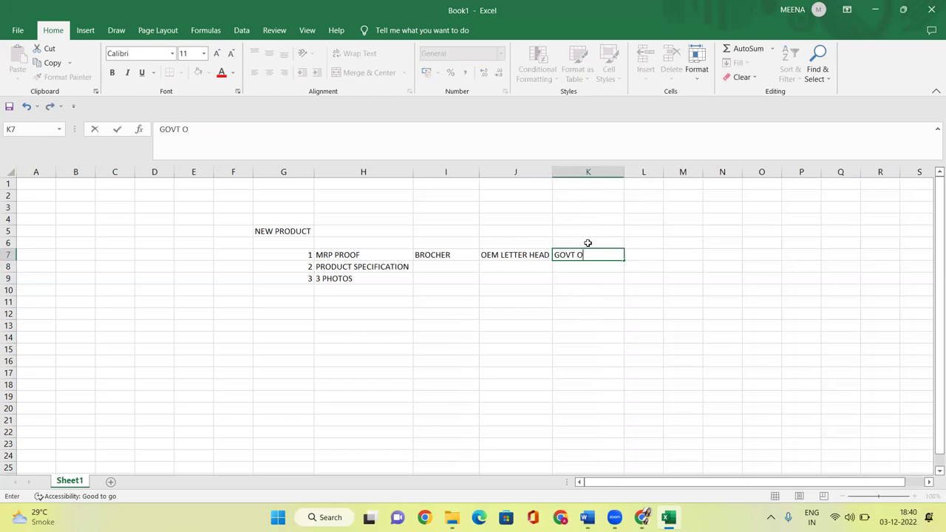
{"action": "type", "text": "RDER COPY"}
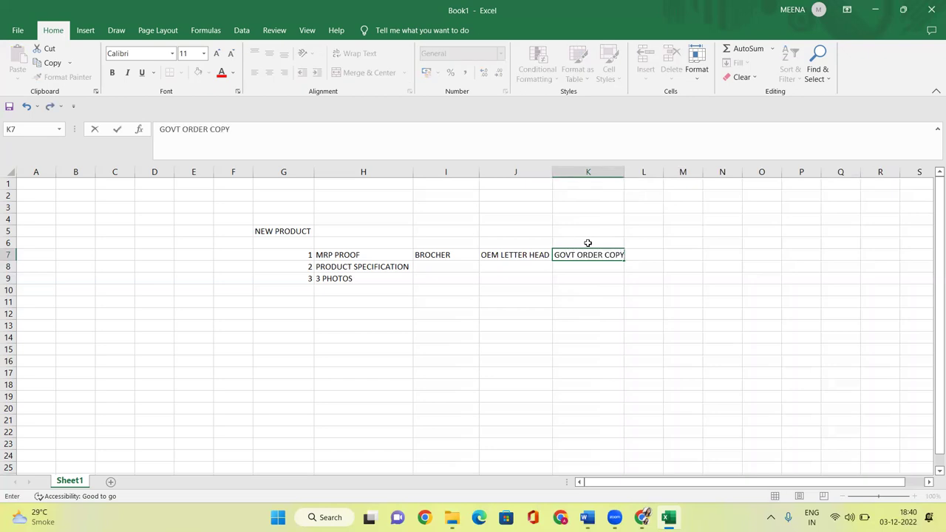
{"action": "key", "text": "Return"}
{"action": "left_click_drag", "start_coordinate": [627, 171], "coordinate": [635, 171]}
{"action": "left_click", "coordinate": [517, 254]}
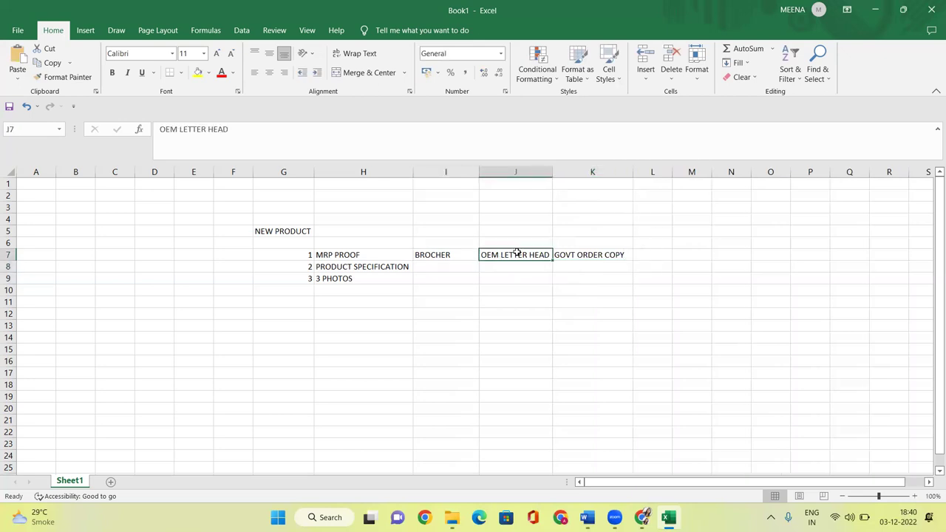
{"action": "left_click", "coordinate": [591, 255]}
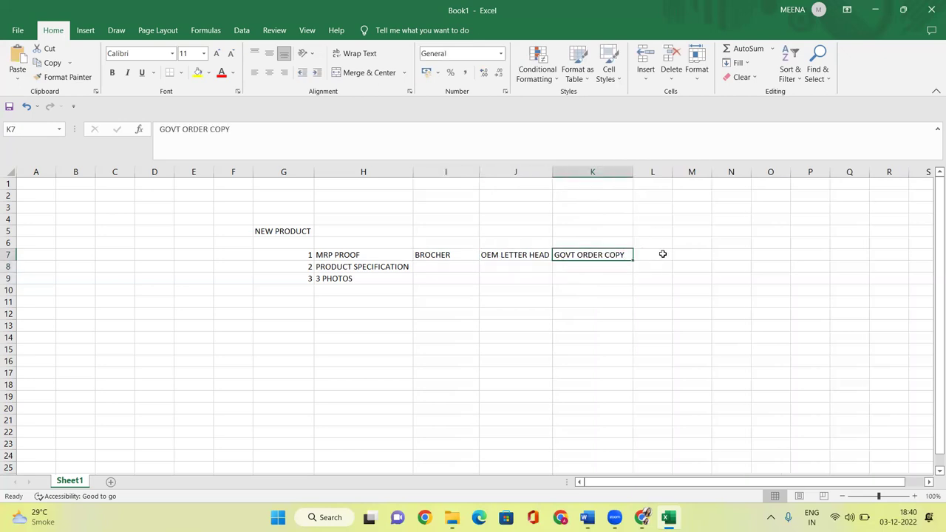
Step: Enter PRODUCT PHOTO (MRP) in L7 and fit column L's width to the text
{"action": "left_click", "coordinate": [660, 253]}
{"action": "type", "text": "PR"}
{"action": "key", "text": "BackSpace"}
{"action": "type", "text": "RODUCT PHOTO"}
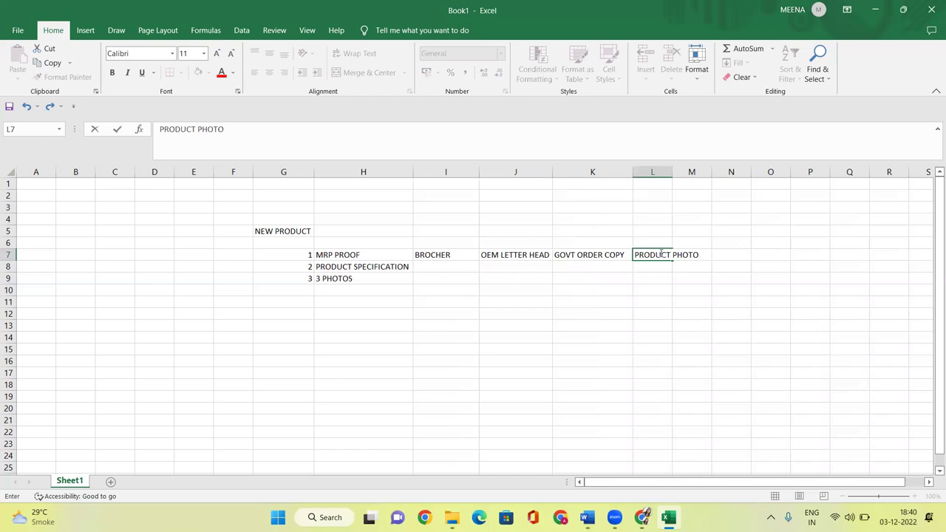
{"action": "type", "text": " (MRP"}
{"action": "left_click", "coordinate": [693, 288]}
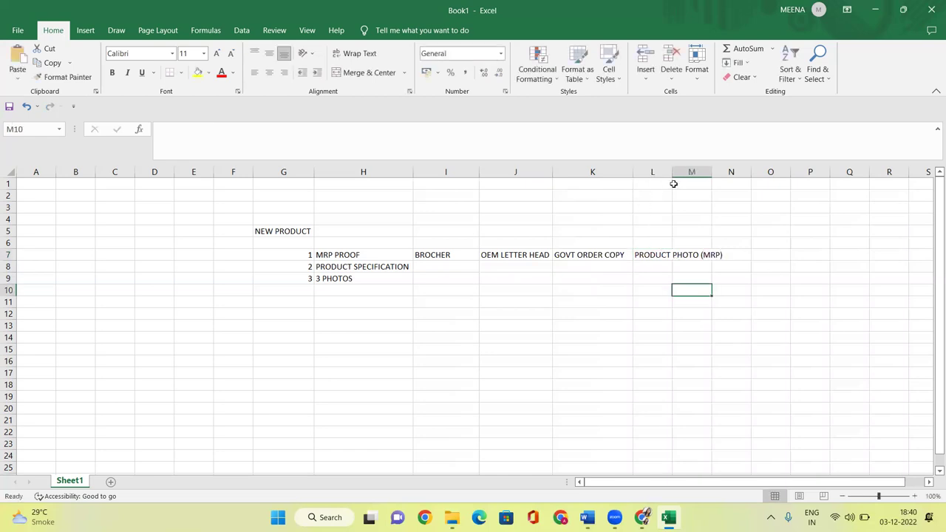
{"action": "double_click", "coordinate": [673, 171]}
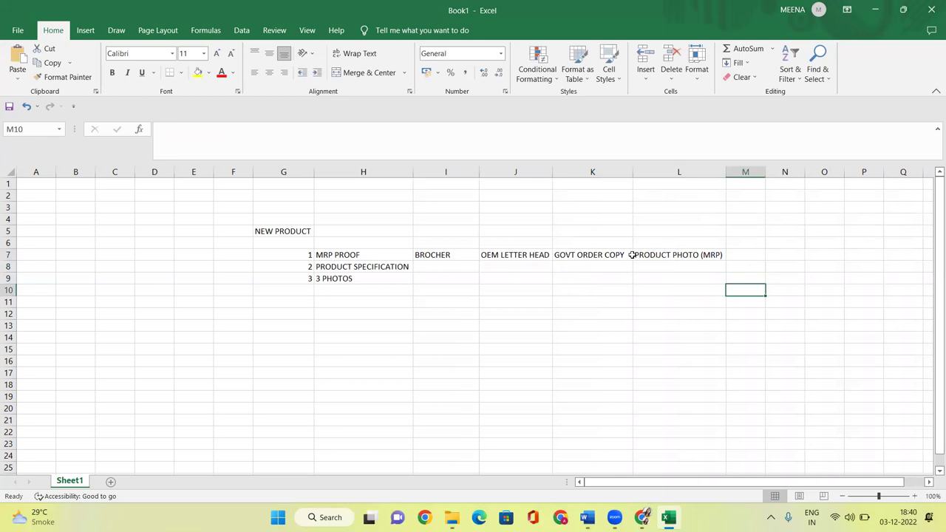
{"action": "left_click", "coordinate": [673, 256]}
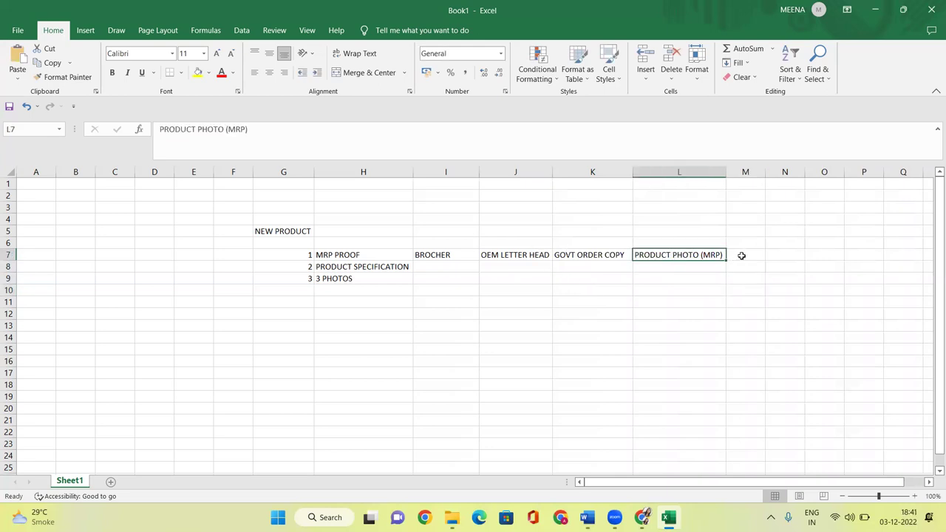
Step: Enter GST INVOICE (SELL) in M7 and fit column M's width to the text
{"action": "left_click", "coordinate": [741, 256]}
{"action": "type", "text": "GST INVOICE"}
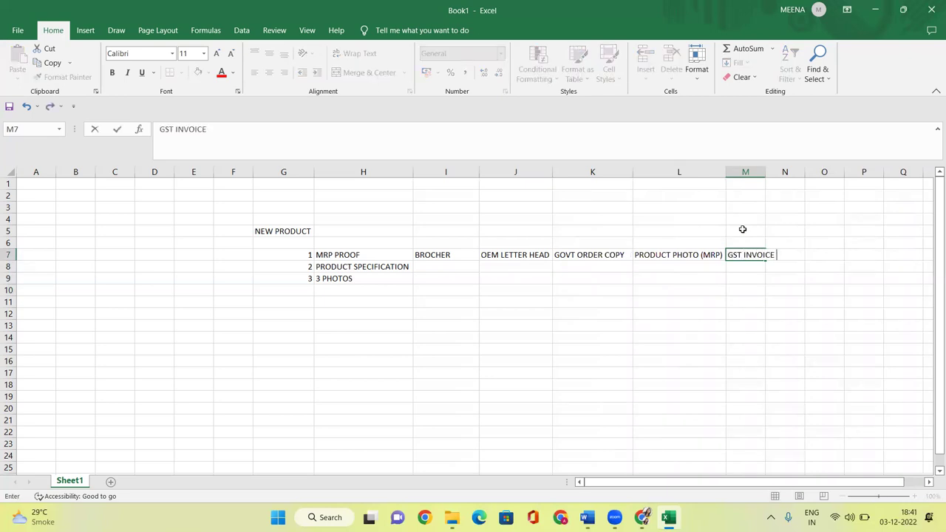
{"action": "type", "text": " (SELL)"}
{"action": "key", "text": "Return"}
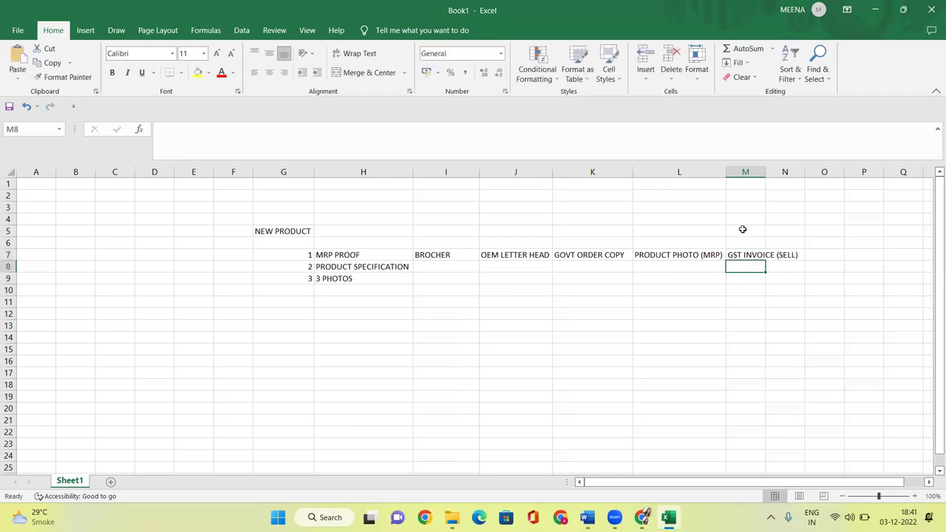
{"action": "double_click", "coordinate": [766, 171]}
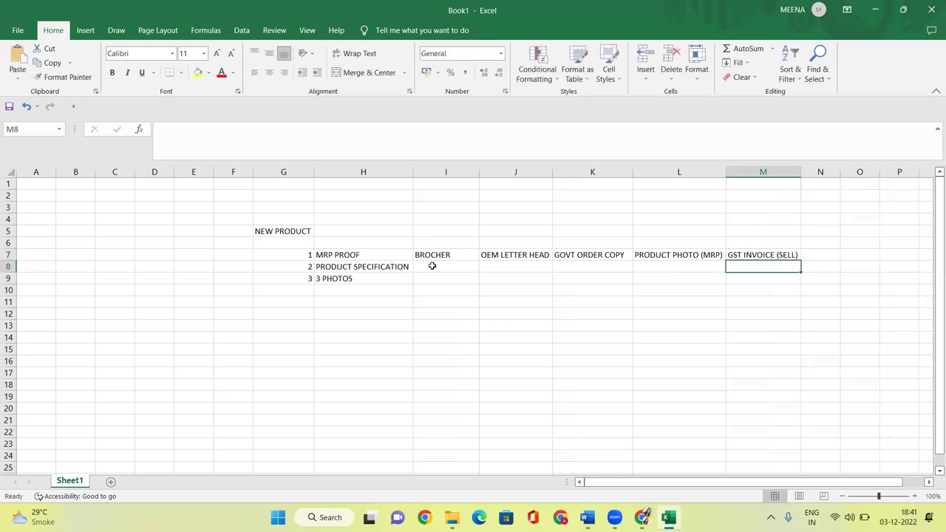
Step: Merge and center I6:M6 above the MRP proof options, and enter the heading MODEL NO, PRODUCTNAME, MRP
{"action": "left_click_drag", "start_coordinate": [452, 245], "coordinate": [778, 244]}
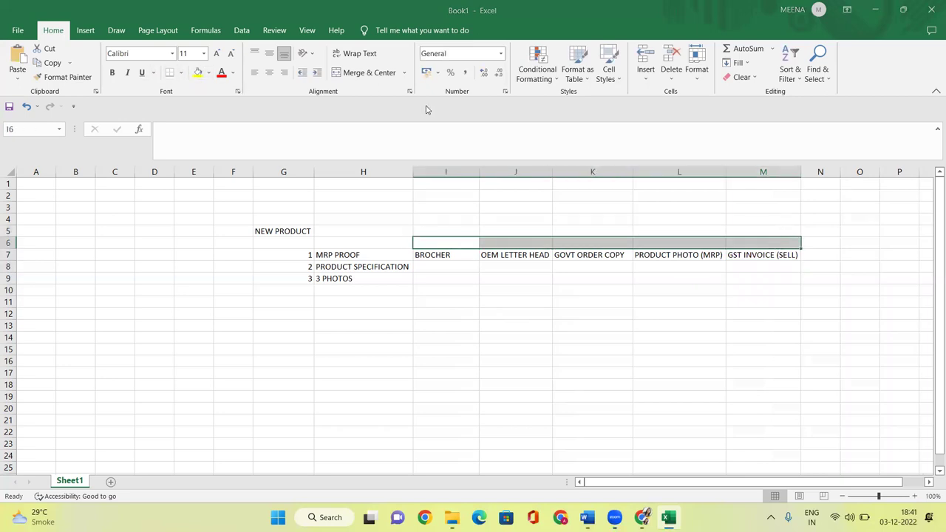
{"action": "left_click", "coordinate": [353, 71]}
{"action": "type", "text": "M"}
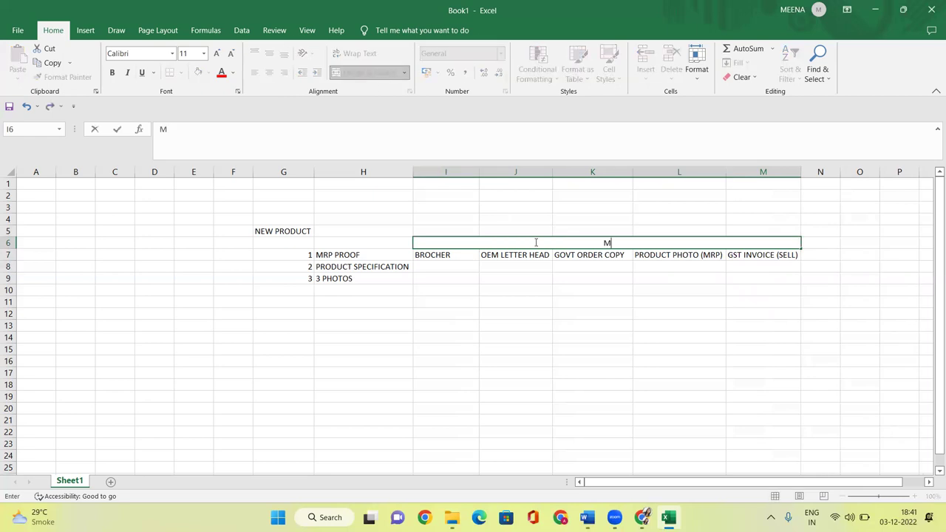
{"action": "type", "text": "ODEL NO, PRODUCTNAM"}
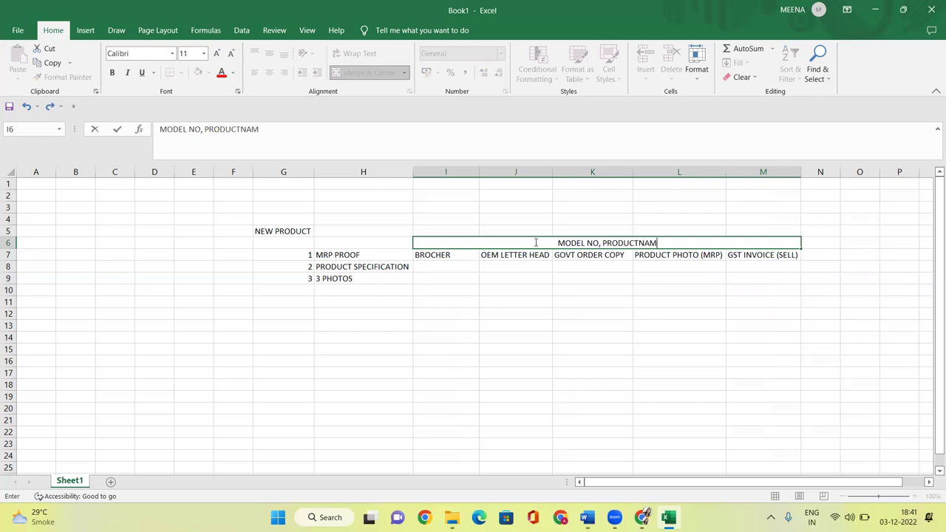
{"action": "type", "text": "E, MRP"}
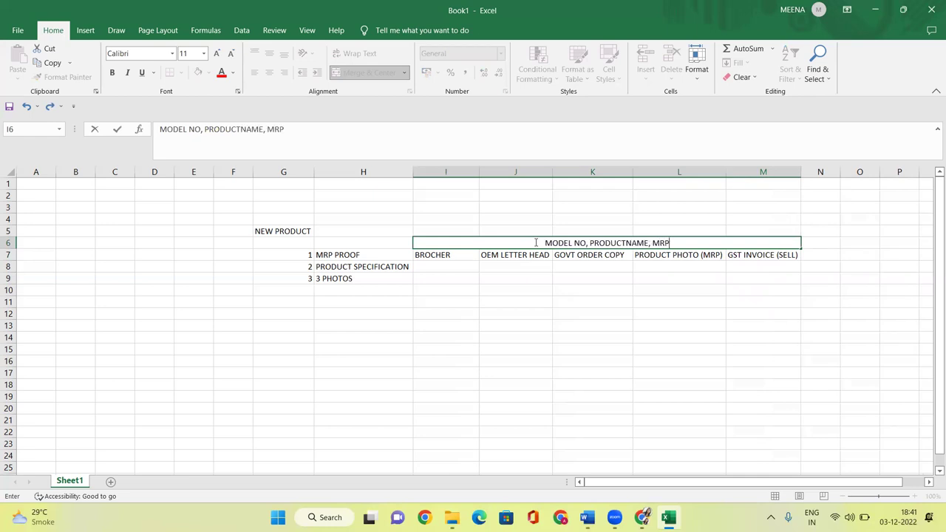
{"action": "key", "text": "Return"}
{"action": "left_click", "coordinate": [491, 207]}
{"action": "left_click", "coordinate": [492, 244]}
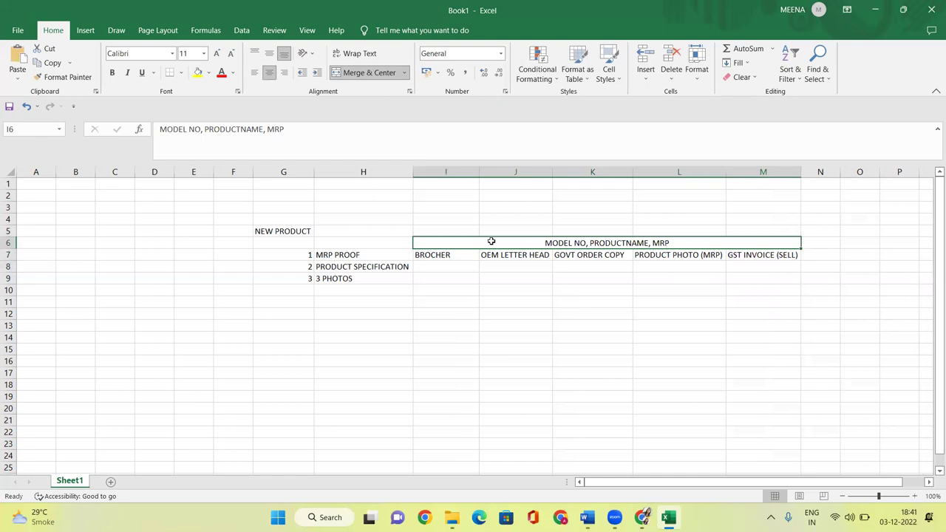
Step: Format the merged heading in I6 with a light gold fill and bold text
{"action": "left_click", "coordinate": [342, 255]}
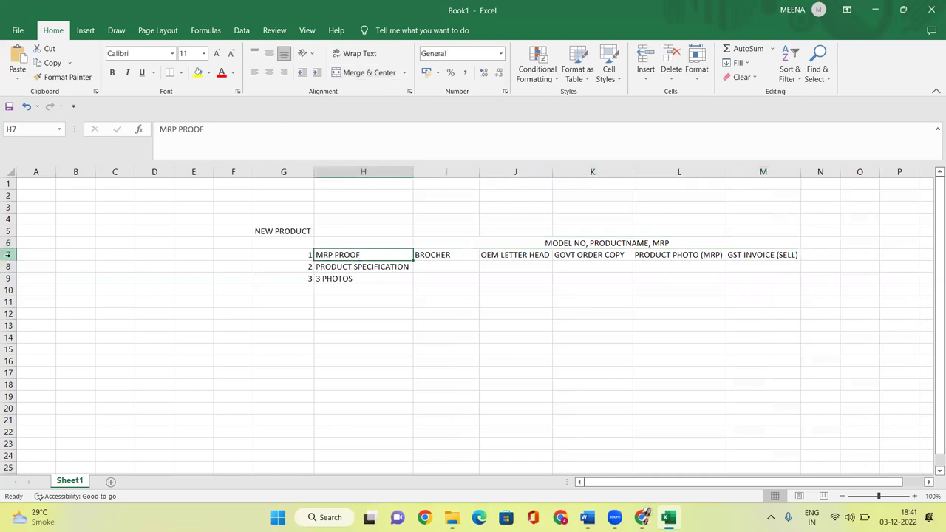
{"action": "left_click", "coordinate": [592, 243]}
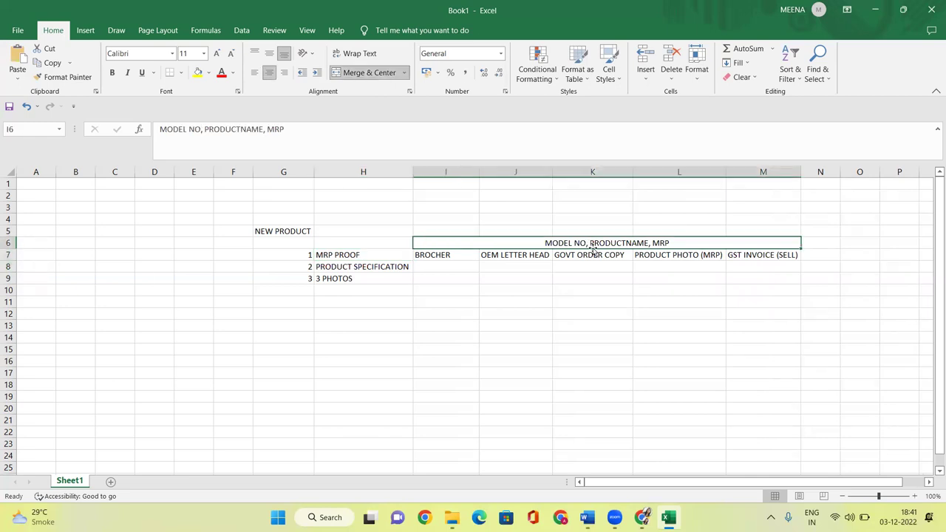
{"action": "left_click", "coordinate": [209, 72]}
{"action": "left_click", "coordinate": [266, 116]}
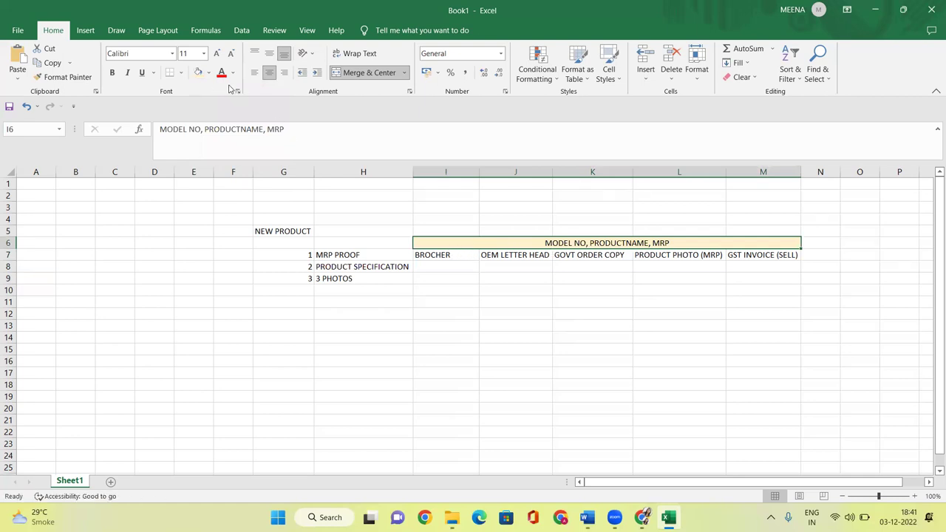
{"action": "left_click", "coordinate": [112, 73]}
{"action": "left_click", "coordinate": [562, 336]}
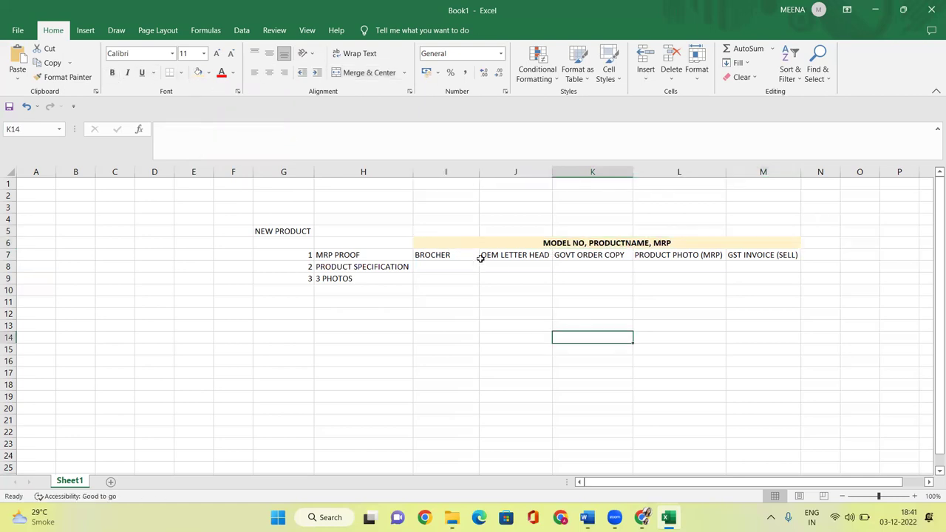
{"action": "left_click", "coordinate": [465, 255]}
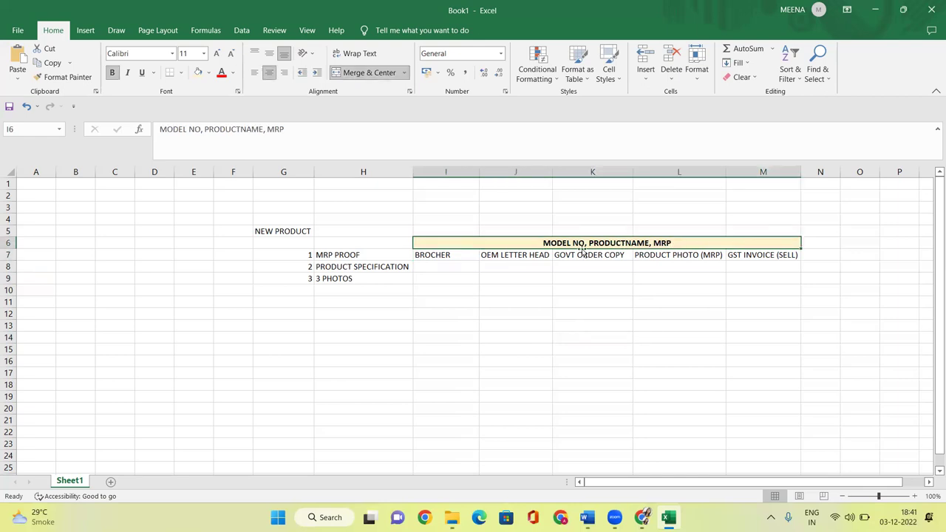
{"action": "left_click_drag", "start_coordinate": [444, 255], "coordinate": [755, 255]}
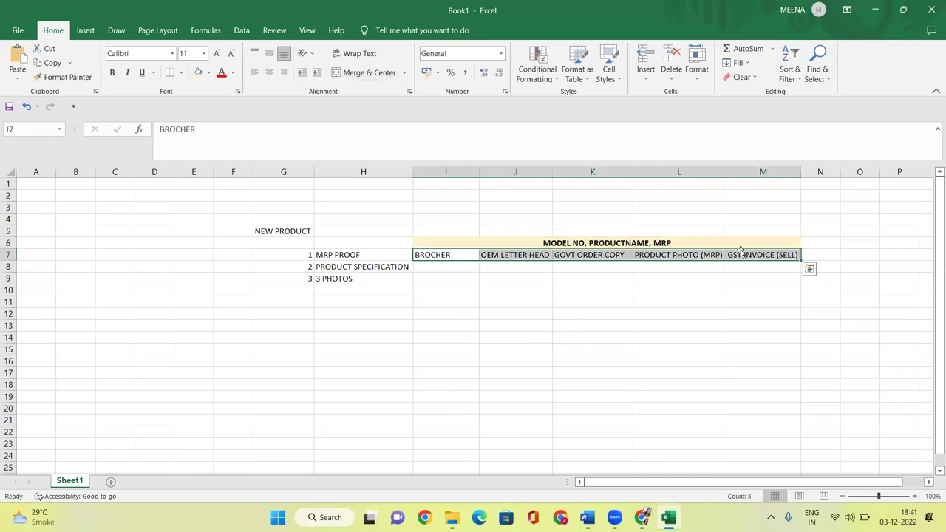
{"action": "left_click", "coordinate": [595, 243]}
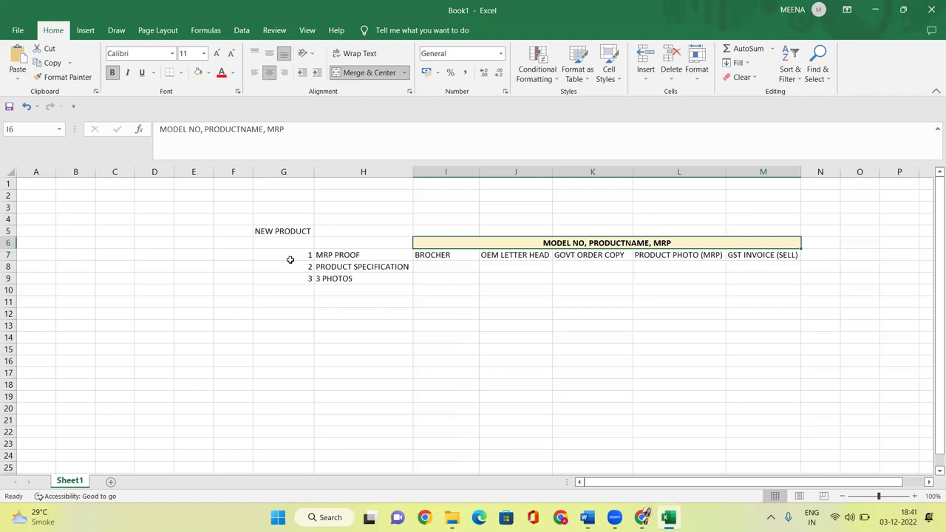
{"action": "left_click", "coordinate": [330, 255]}
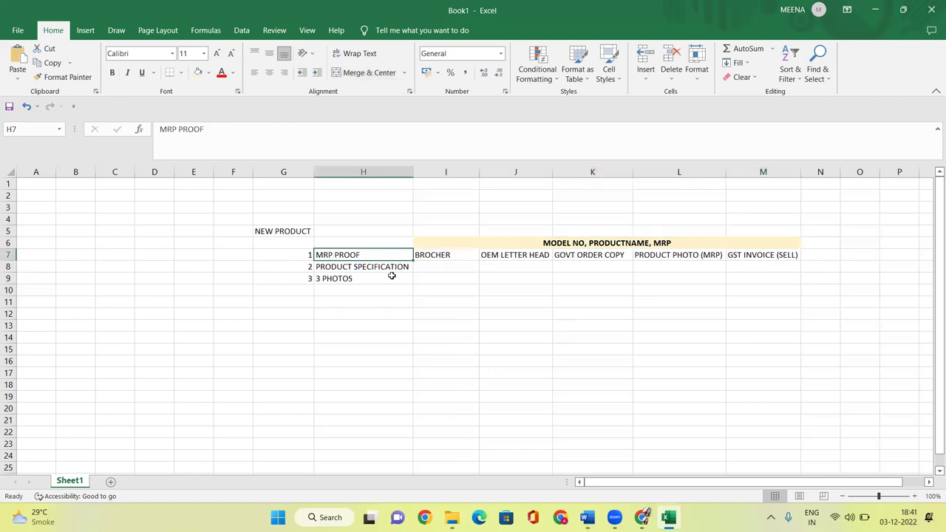
Step: Enter BIS LICENSE in I8 and OEM AUTH in J8 as proofs for the product specification
{"action": "left_click", "coordinate": [451, 268]}
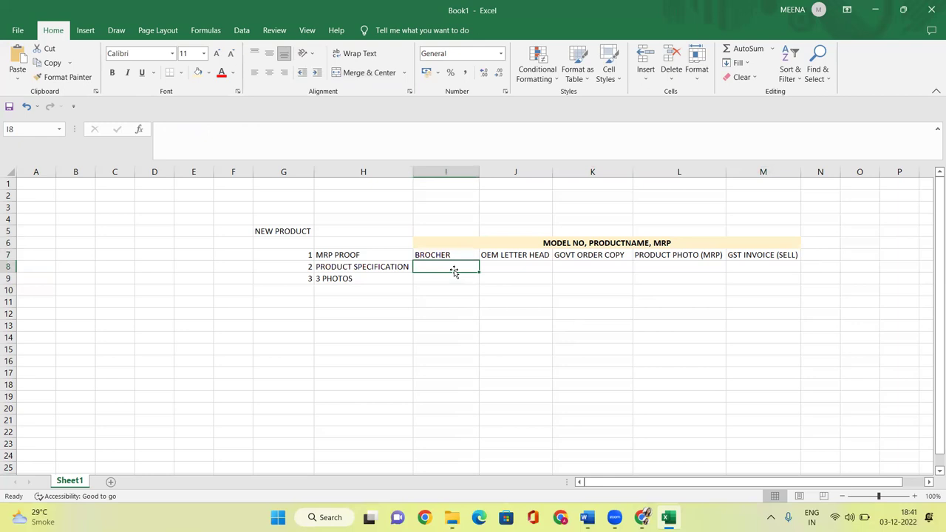
{"action": "type", "text": "BI"}
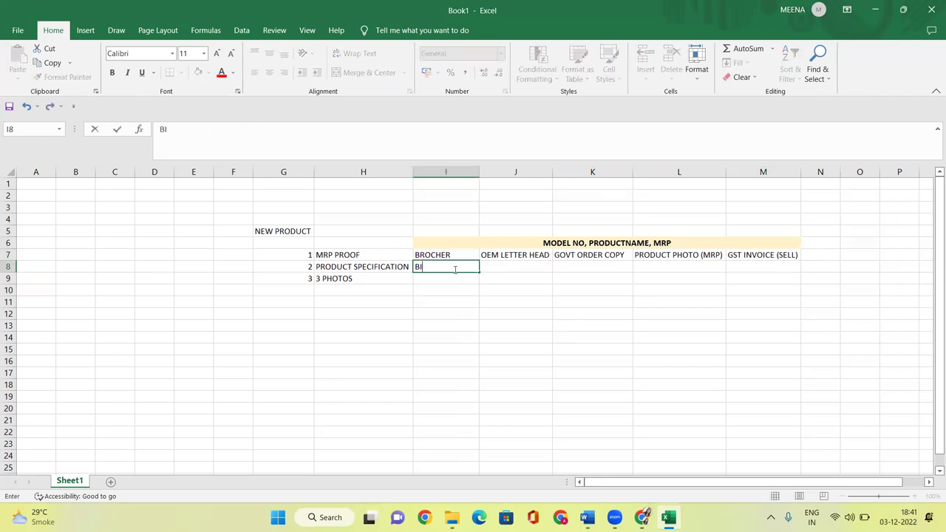
{"action": "type", "text": "S LICENSE"}
{"action": "key", "text": "Tab"}
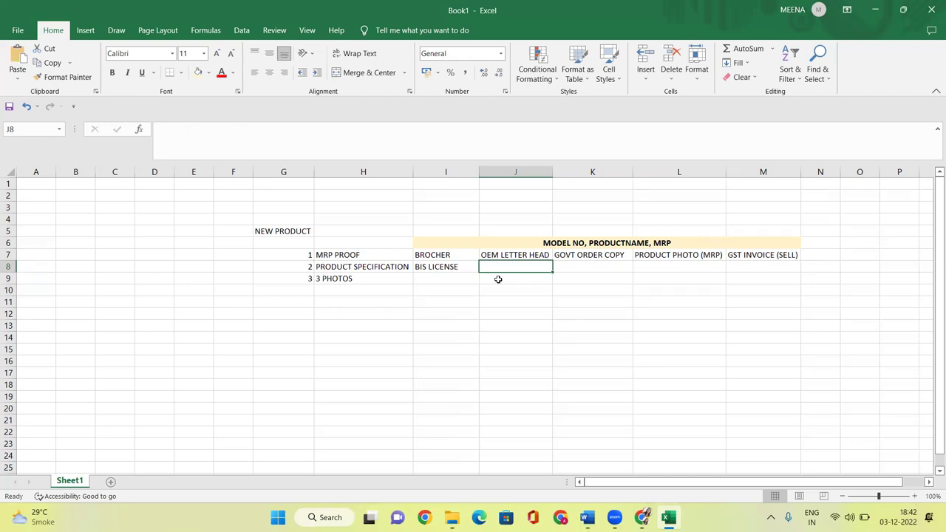
{"action": "type", "text": "OEM "}
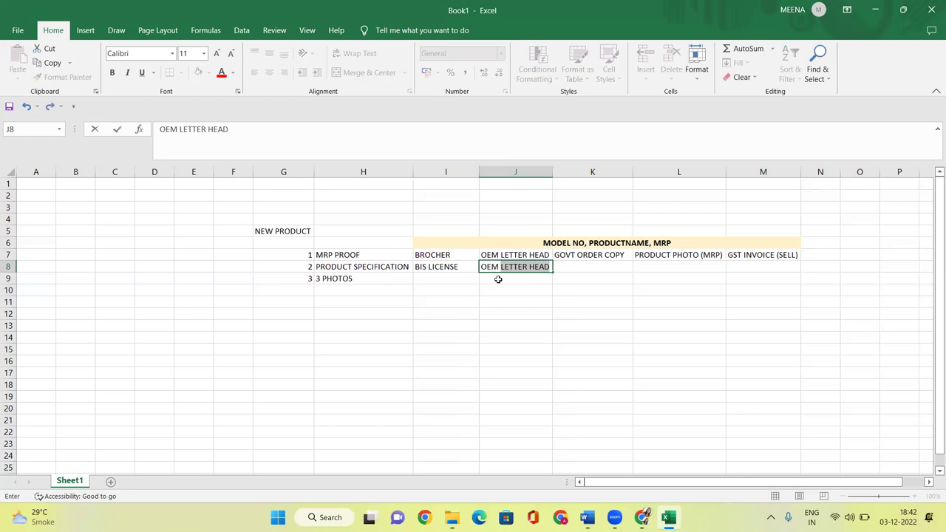
{"action": "type", "text": "AUTH"}
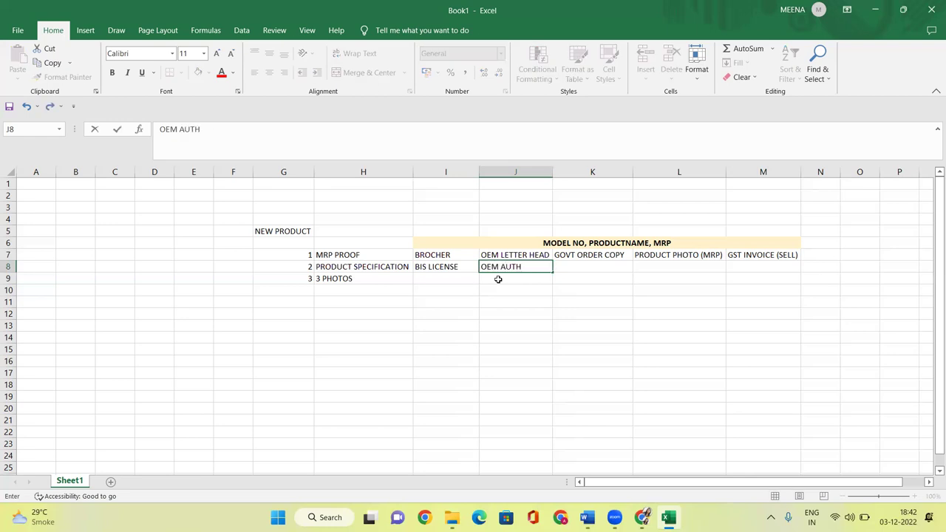
{"action": "key", "text": "Tab"}
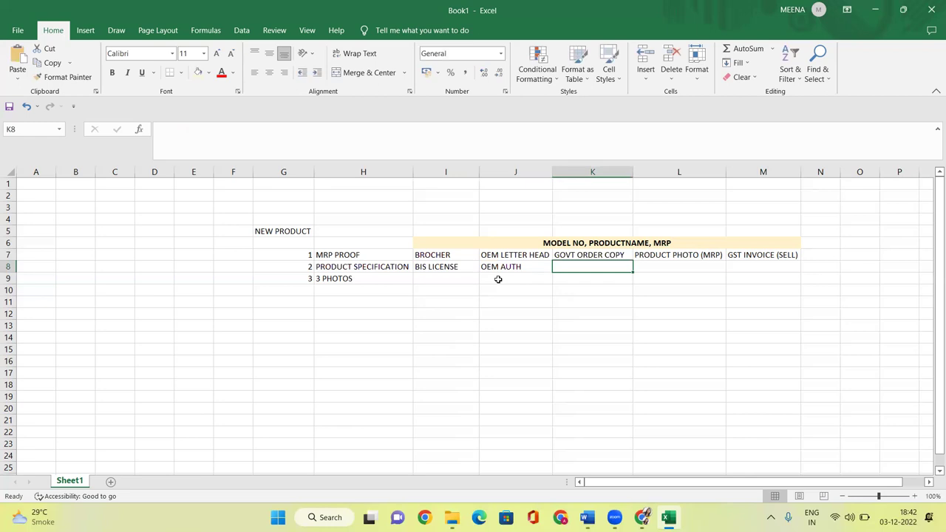
Step: Enter GST INVOICE in K8 and BROUCHER in L8 as further product specification proofs
{"action": "type", "text": "GST INVOICE"}
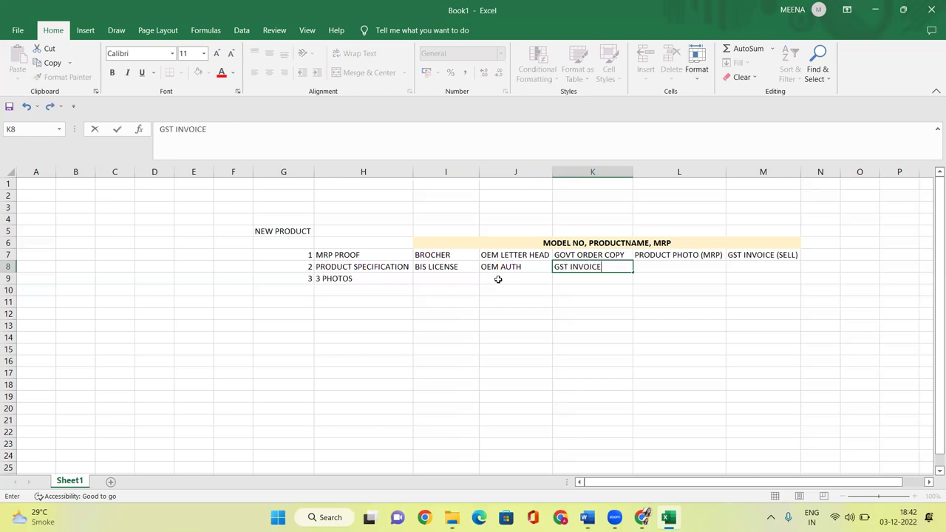
{"action": "key", "text": "Tab"}
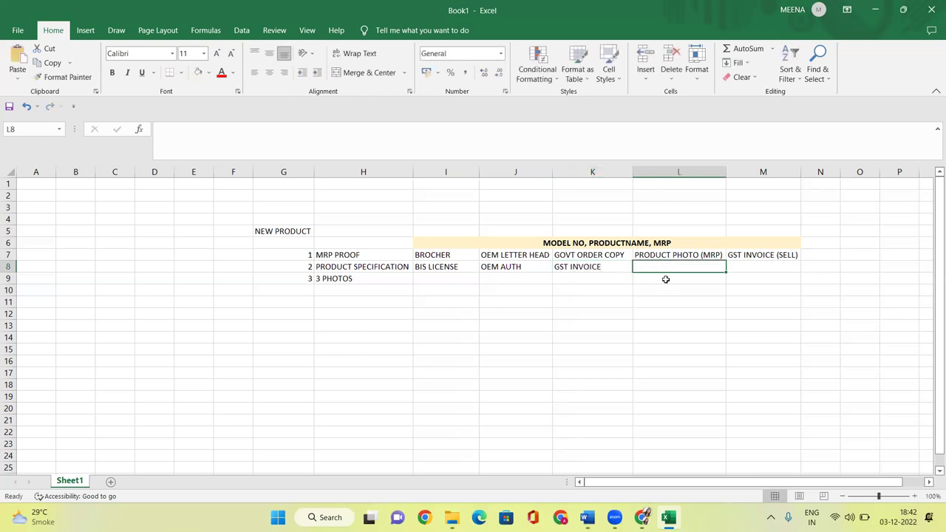
{"action": "type", "text": "BROC"}
{"action": "key", "text": "BackSpace"}
{"action": "type", "text": "UCHER"}
{"action": "key", "text": "Return"}
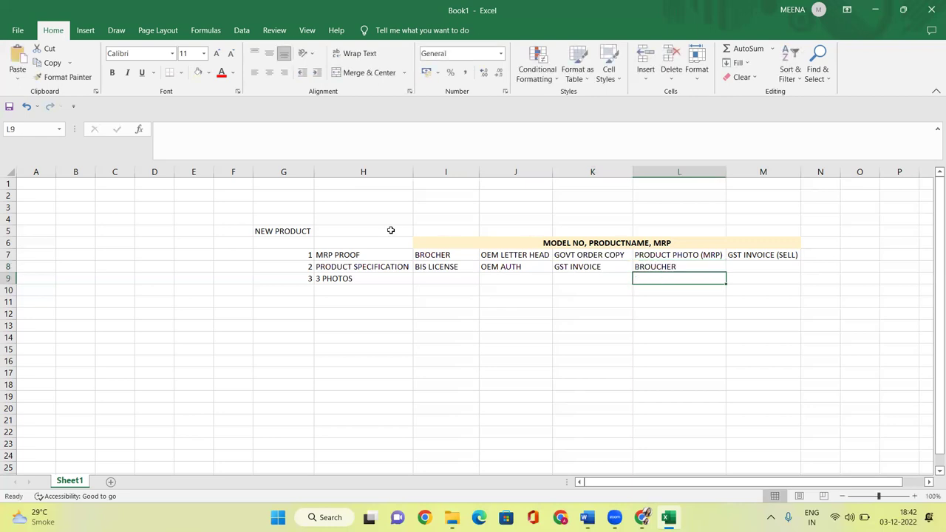
{"action": "left_click_drag", "start_coordinate": [464, 264], "coordinate": [692, 269]}
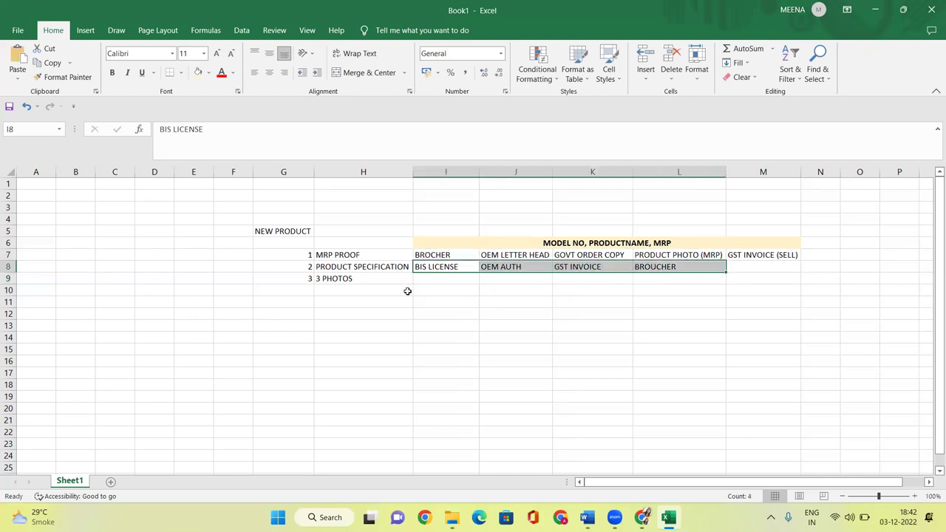
Step: Enter BACKGROUND WHITE in I9 for the photos and fit column I's width to the text
{"action": "left_click", "coordinate": [433, 277]}
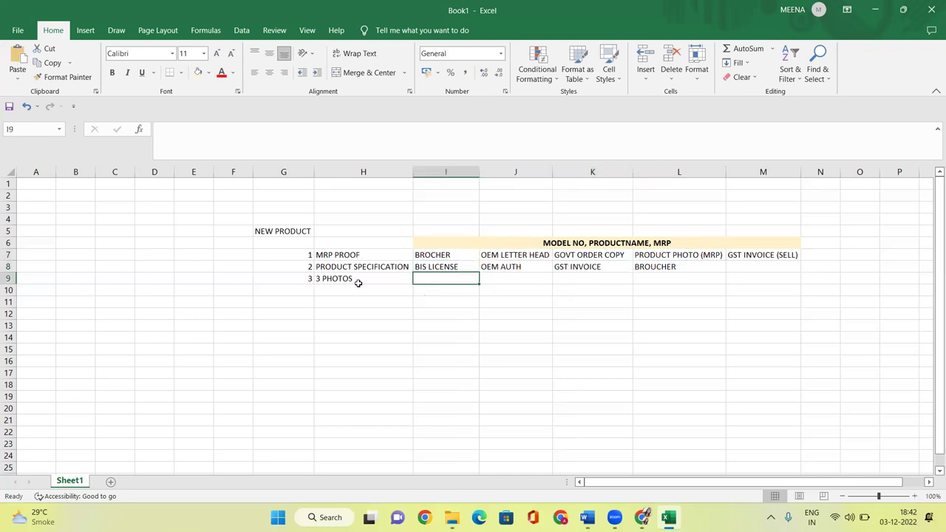
{"action": "double_click", "coordinate": [443, 276]}
{"action": "type", "text": "wri"}
{"action": "key", "text": "BackSpace"}
{"action": "key", "text": "BackSpace"}
{"action": "key", "text": "BackSpace"}
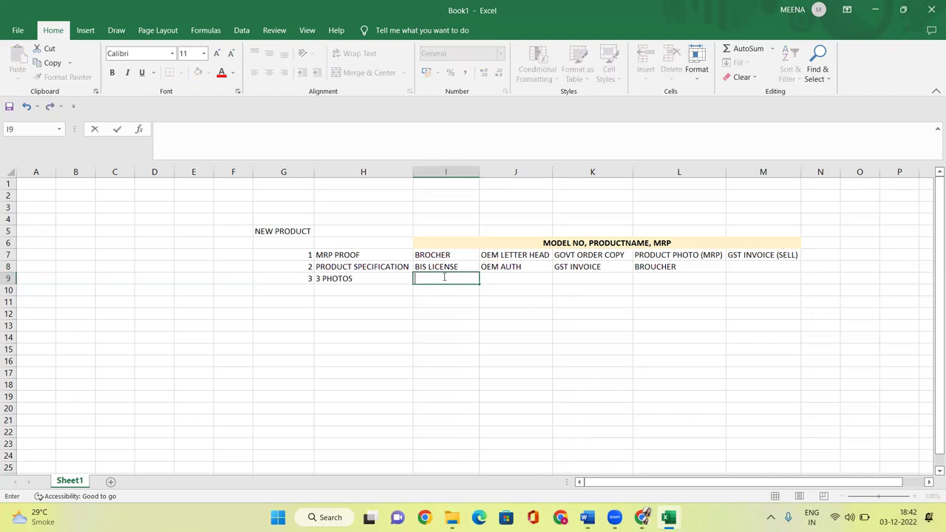
{"action": "type", "text": "BACKGROUND WHITE"}
{"action": "key", "text": "Return"}
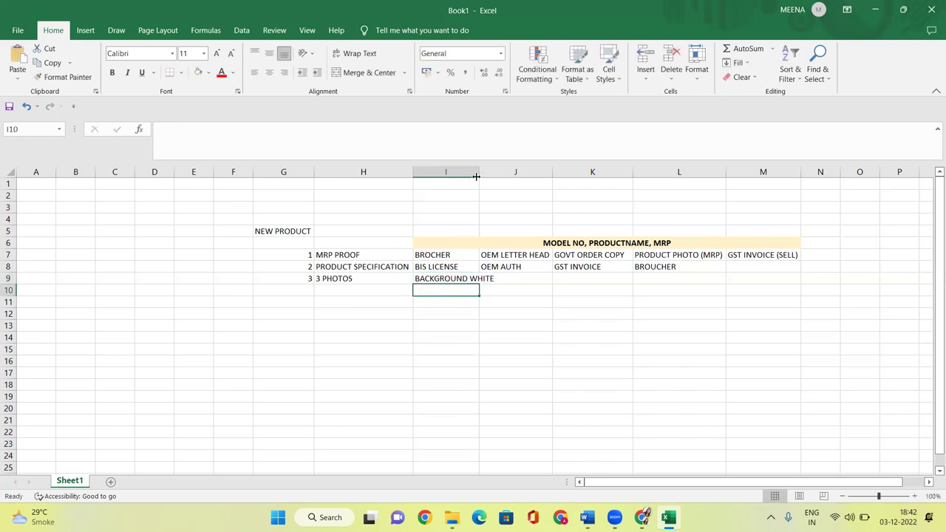
{"action": "double_click", "coordinate": [476, 175]}
Step: Enter NO HUMAN in J9 as the second photo requirement
{"action": "left_click", "coordinate": [535, 281]}
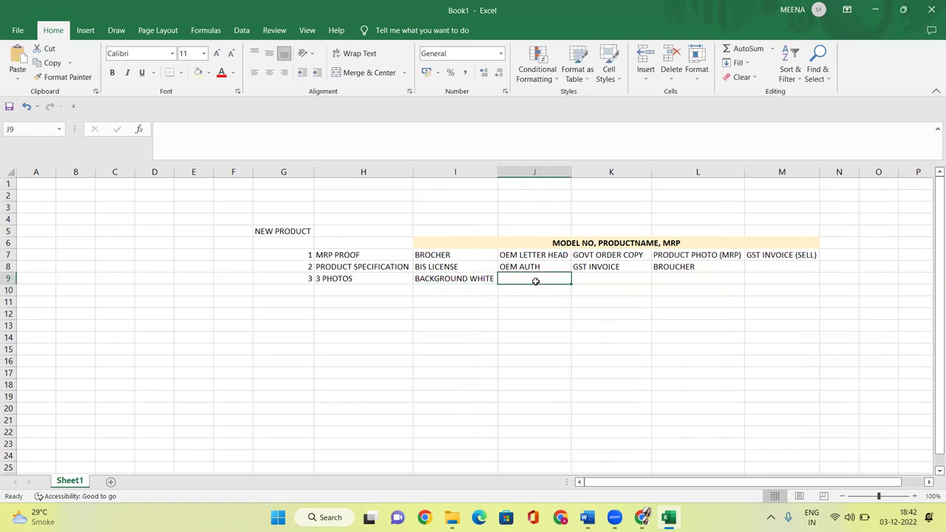
{"action": "type", "text": "HU"}
{"action": "key", "text": "BackSpace"}
{"action": "key", "text": "BackSpace"}
{"action": "type", "text": "N"}
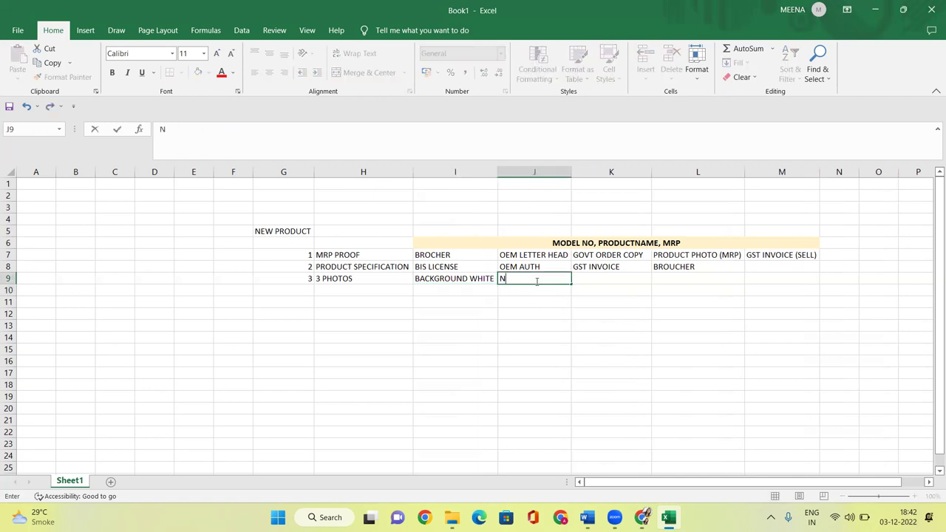
{"action": "type", "text": "O HUMAN"}
{"action": "key", "text": "Return"}
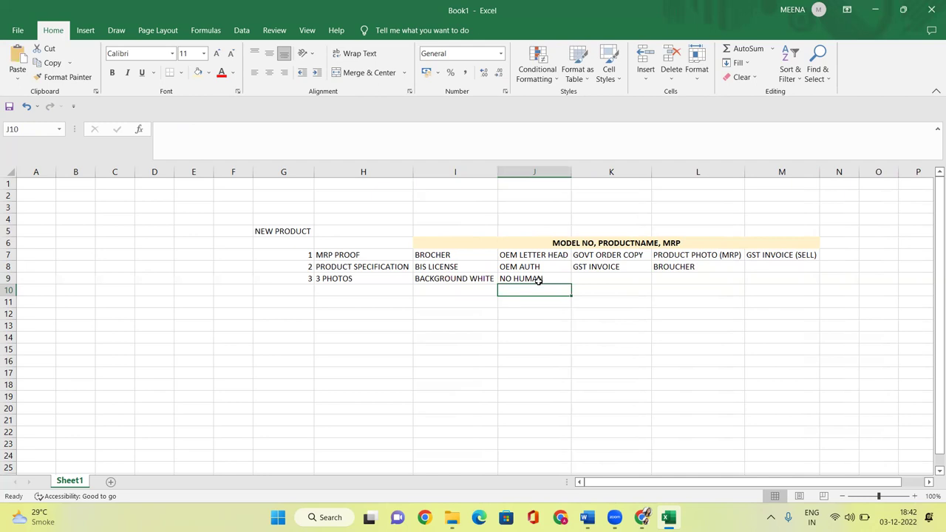
Step: Enter PRODUCT AS SPECIFICATION & BRAND in K9 as the third photo requirement
{"action": "left_click", "coordinate": [632, 282]}
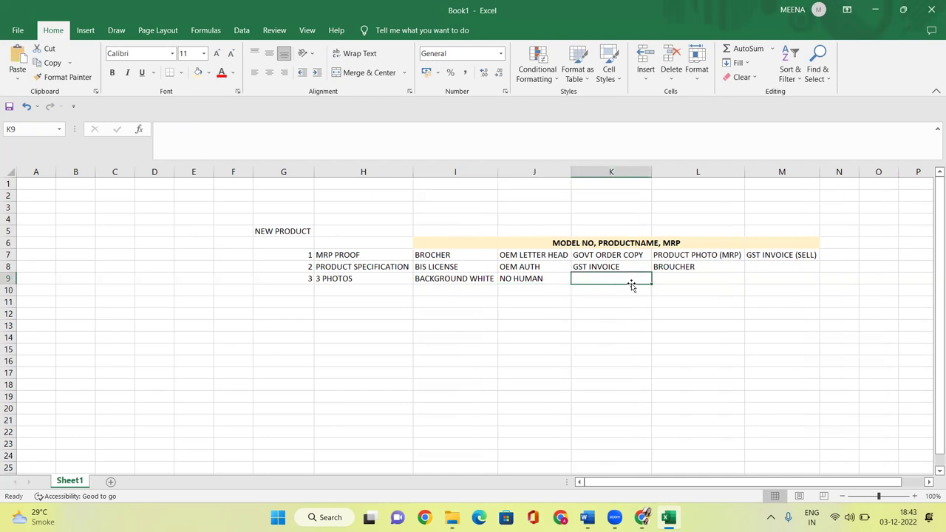
{"action": "type", "text": "PRO"}
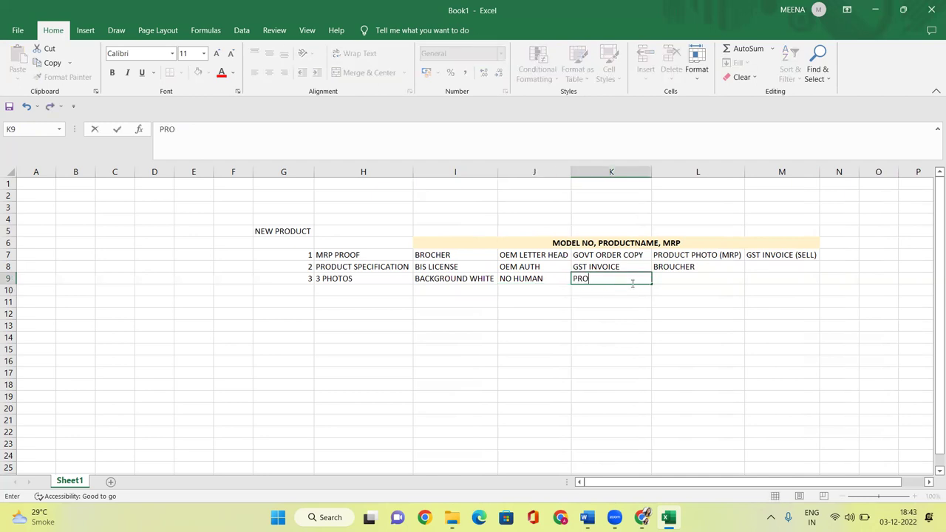
{"action": "type", "text": "DUCT AS SPECIFICATION &"}
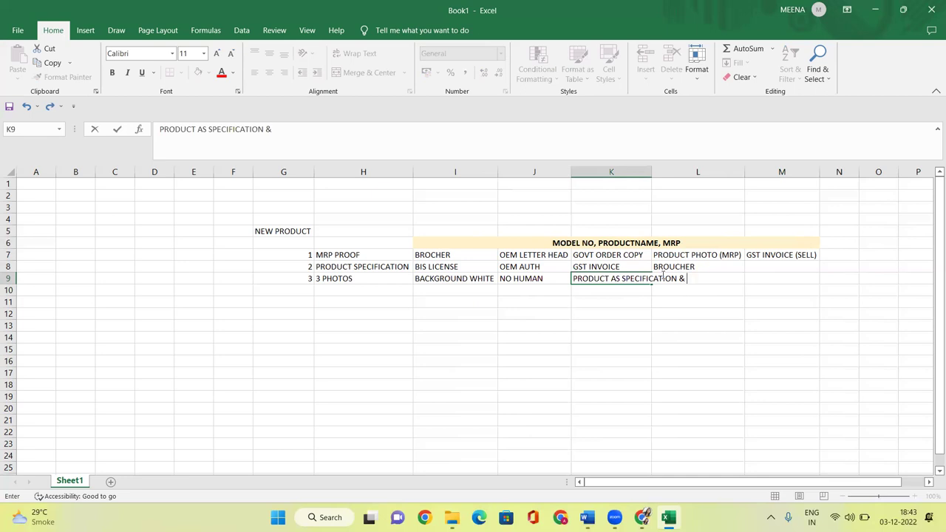
{"action": "type", "text": "BRAND"}
{"action": "left_click", "coordinate": [663, 336]}
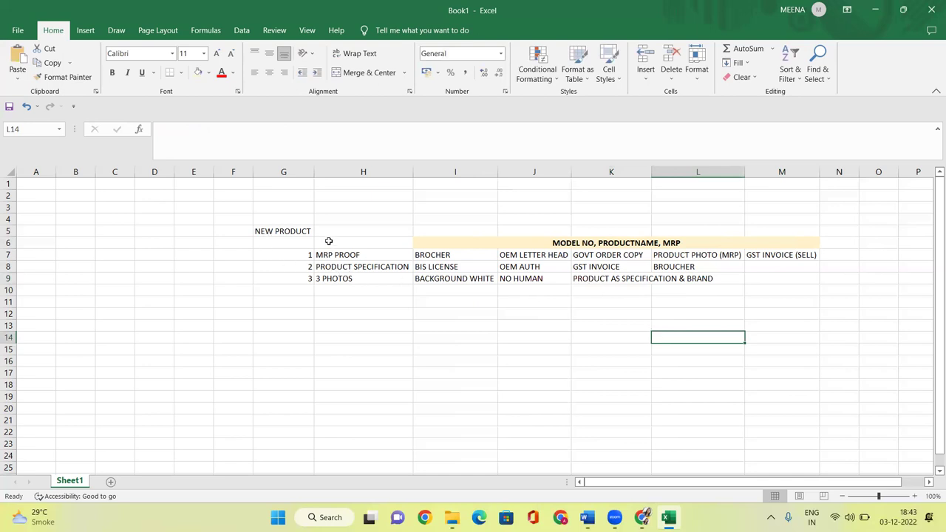
Step: Widen column N slightly and enter ANY ONE in N7 and N8, beside the MRP proof and product specification rows
{"action": "left_click_drag", "start_coordinate": [299, 244], "coordinate": [721, 281]}
{"action": "left_click", "coordinate": [456, 408]}
{"action": "left_click_drag", "start_coordinate": [444, 255], "coordinate": [787, 255]}
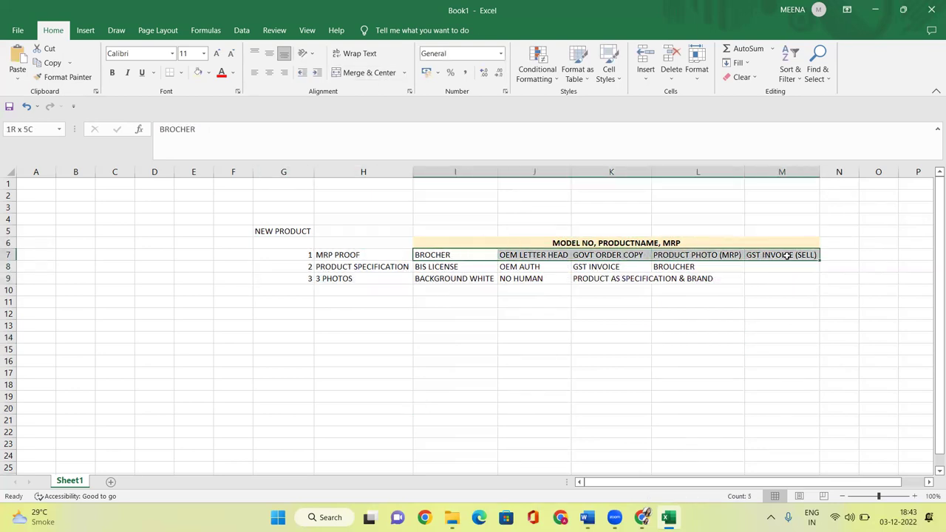
{"action": "left_click_drag", "start_coordinate": [859, 171], "coordinate": [873, 201]}
{"action": "left_click", "coordinate": [856, 259]}
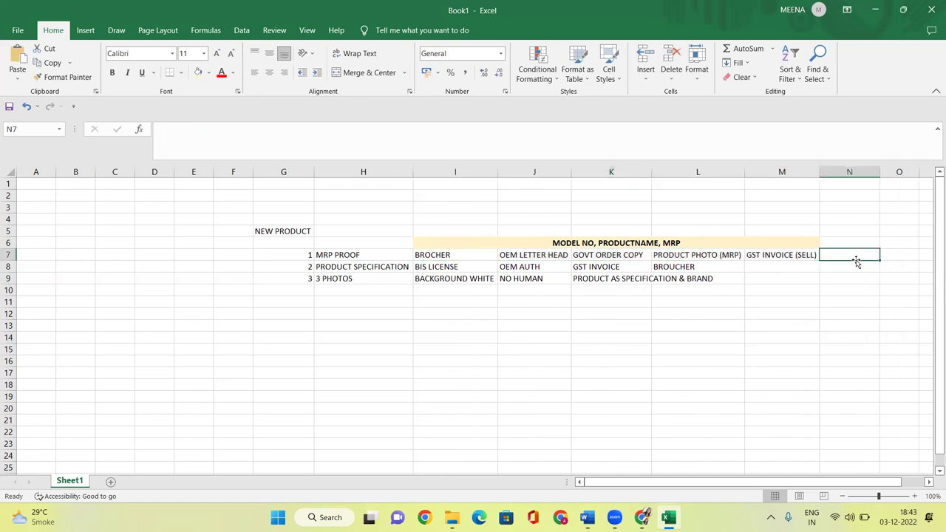
{"action": "type", "text": "ANY ONE"}
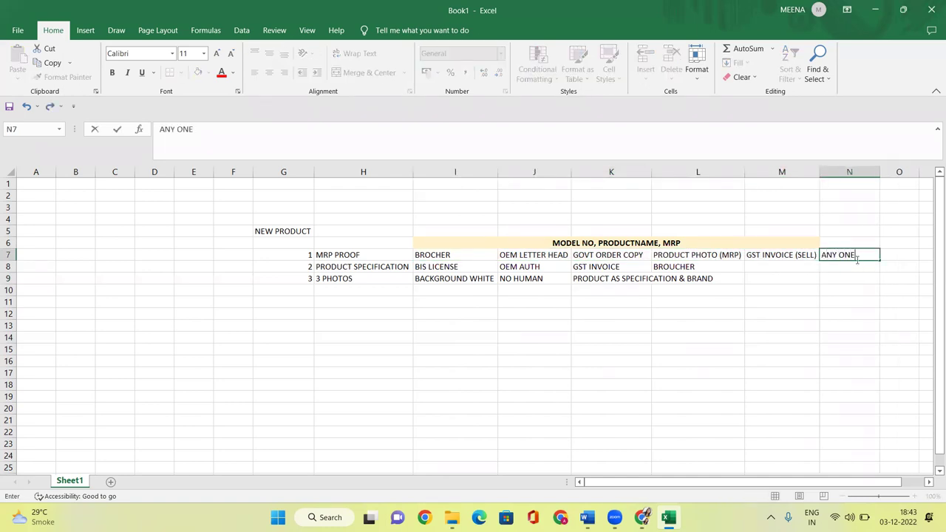
{"action": "key", "text": "Tab"}
{"action": "left_click", "coordinate": [836, 269]}
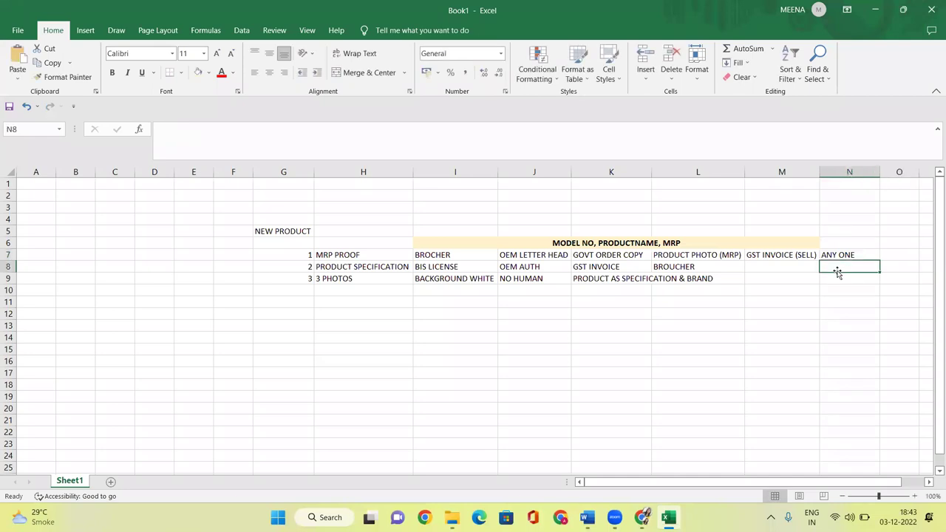
{"action": "type", "text": "A"}
{"action": "key", "text": "Return"}
{"action": "left_click_drag", "start_coordinate": [442, 279], "coordinate": [695, 278]}
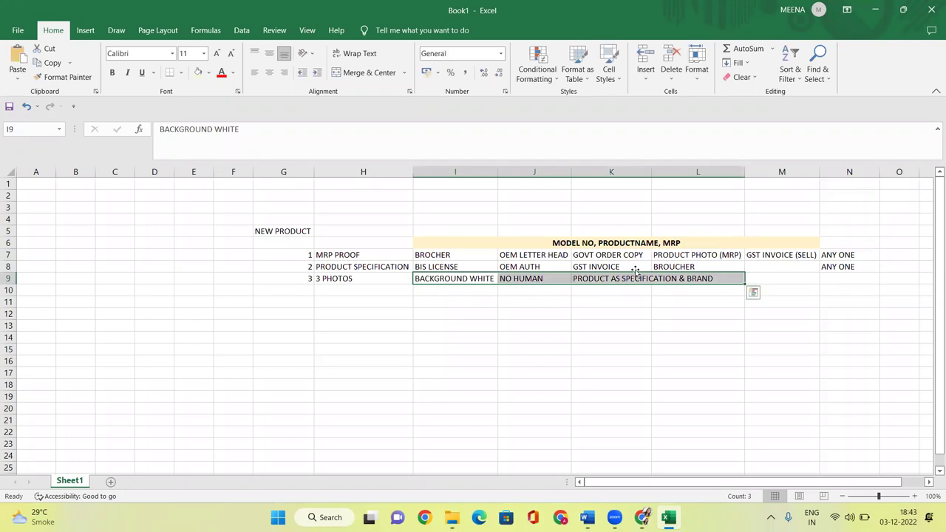
{"action": "left_click", "coordinate": [341, 276]}
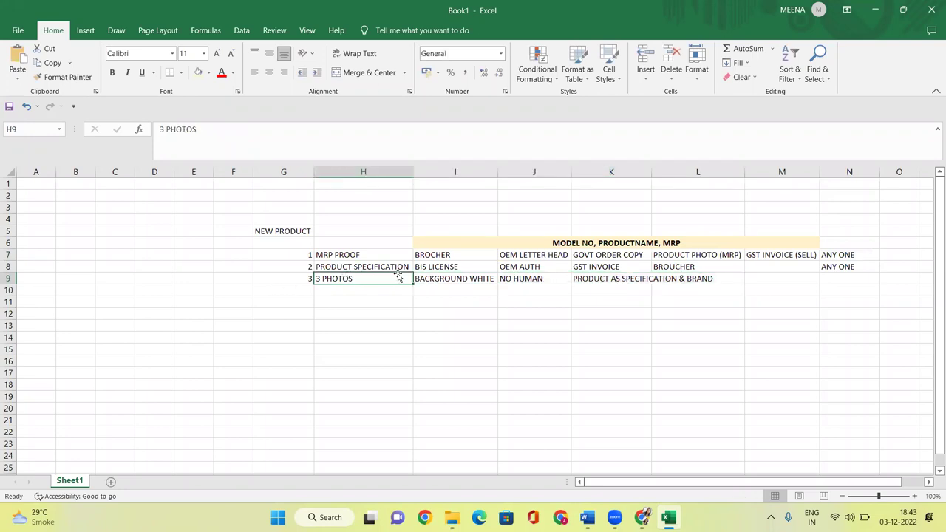
{"action": "left_click_drag", "start_coordinate": [451, 278], "coordinate": [683, 278]}
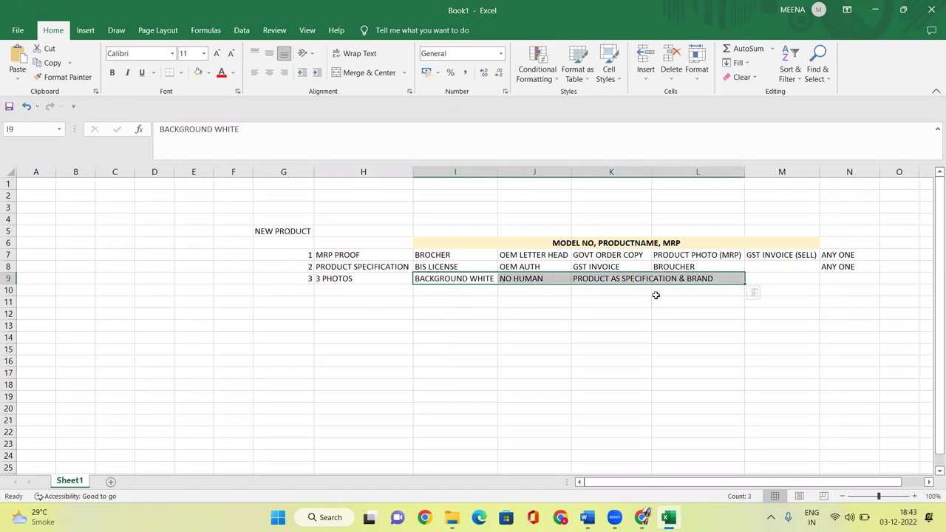
Step: Switch to the GeM product page in Chrome and review the wall fan's photos, MRP and specification details
{"action": "left_click", "coordinate": [641, 518]}
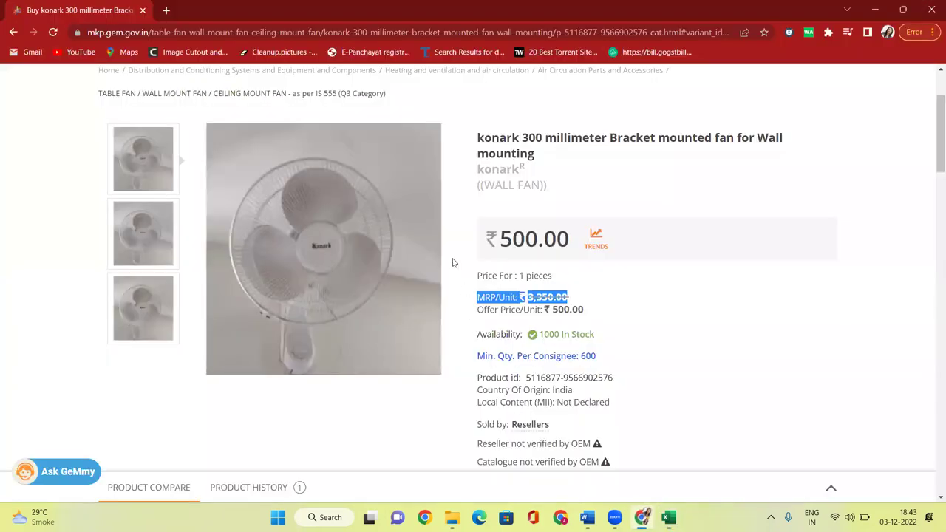
{"action": "scroll", "coordinate": [453, 251], "scroll_direction": "up", "scroll_amount": 2}
{"action": "left_click_drag", "start_coordinate": [97, 217], "coordinate": [546, 310]}
{"action": "scroll", "coordinate": [546, 310], "scroll_direction": "down", "scroll_amount": 5}
{"action": "scroll", "coordinate": [563, 211], "scroll_direction": "down", "scroll_amount": 3}
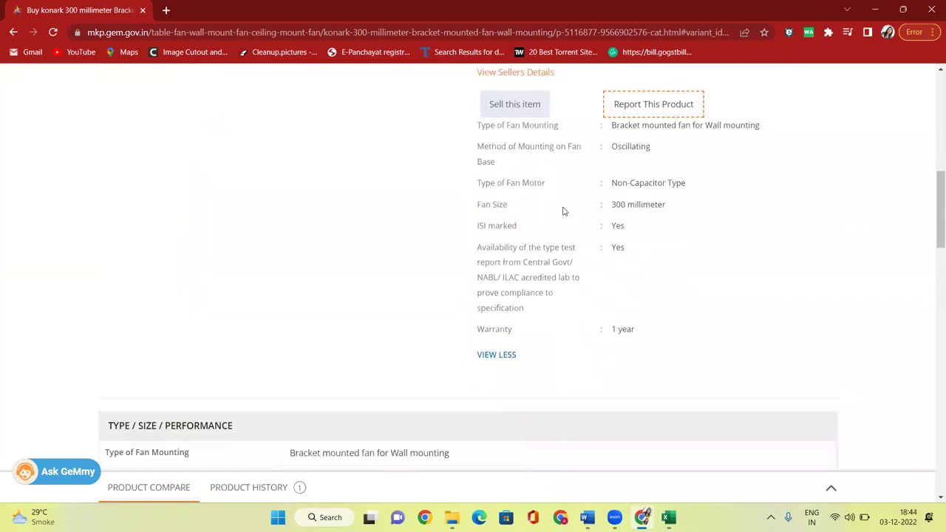
{"action": "scroll", "coordinate": [613, 328], "scroll_direction": "down", "scroll_amount": 3}
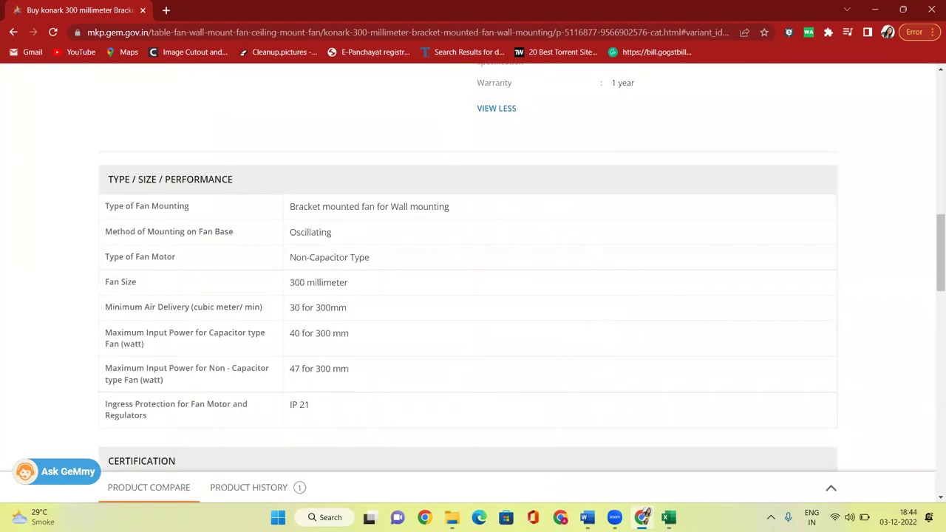
Step: Switch back to the Excel workbook and merge and center H5:N5 beside the NEW PRODUCT label
{"action": "left_click", "coordinate": [668, 517]}
{"action": "left_click", "coordinate": [511, 313]}
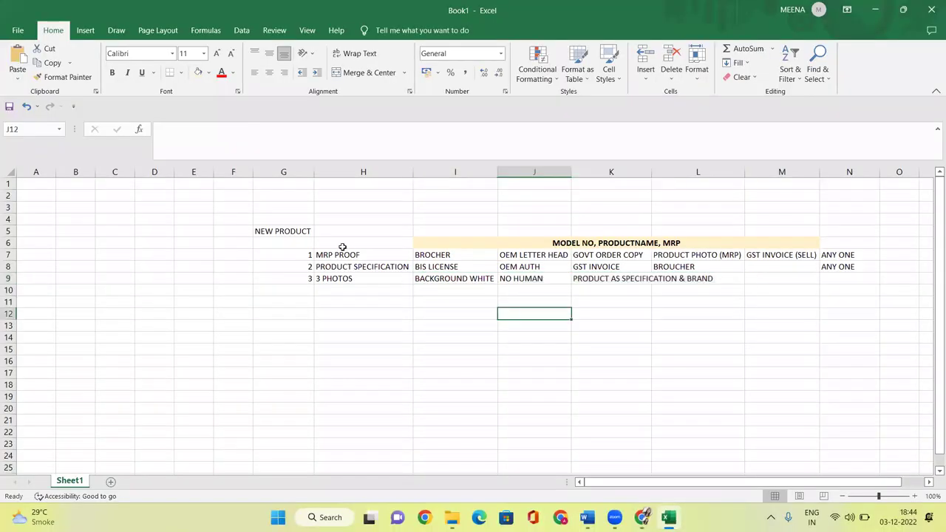
{"action": "left_click_drag", "start_coordinate": [270, 222], "coordinate": [833, 288]}
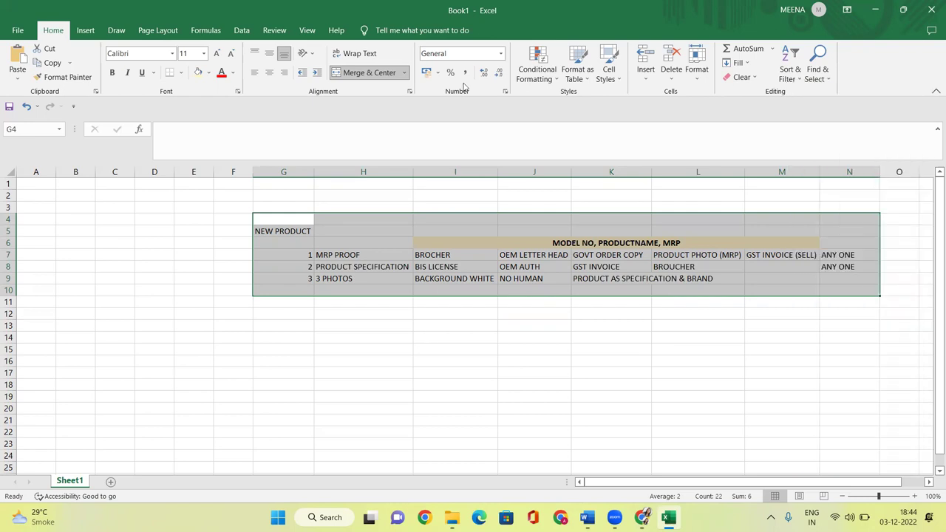
{"action": "left_click", "coordinate": [375, 280]}
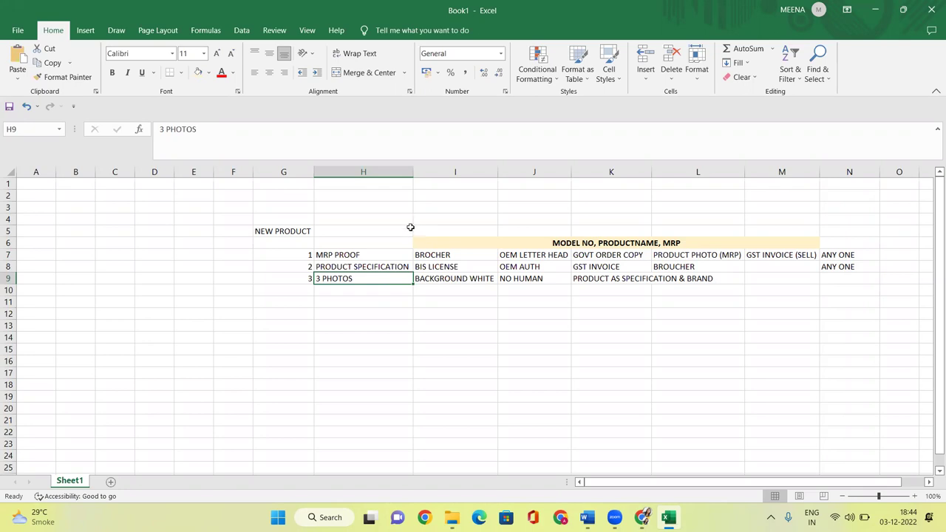
{"action": "left_click_drag", "start_coordinate": [355, 230], "coordinate": [839, 231]}
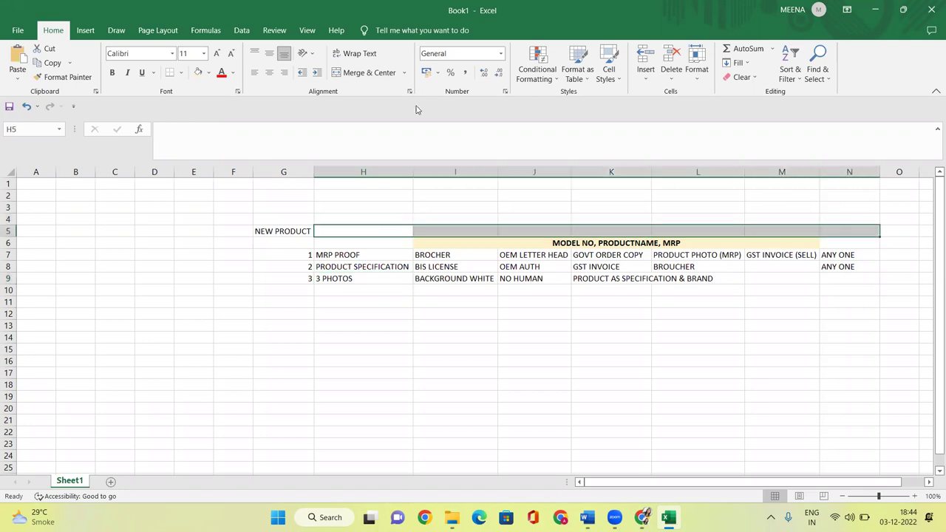
{"action": "left_click", "coordinate": [369, 73]}
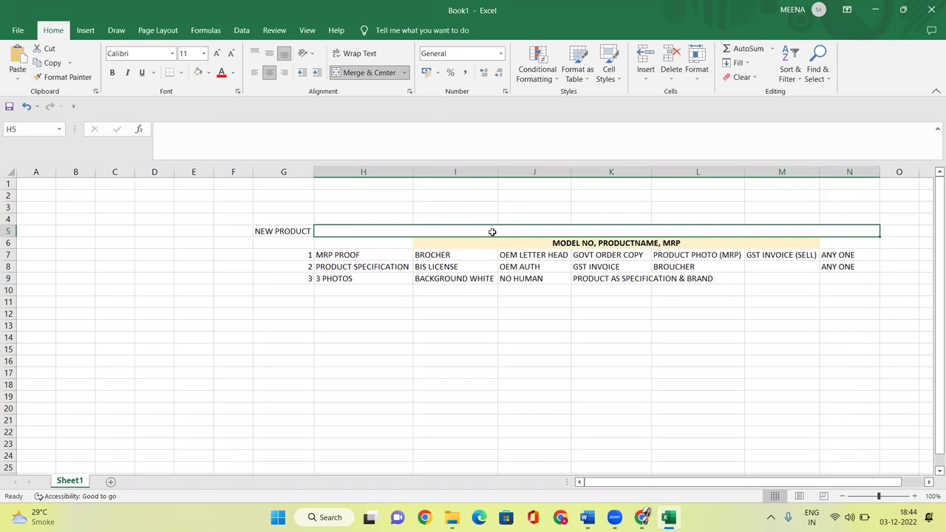
Step: Enter 1 DAYS TO 6 DAYS in the merged cell H5 beside the NEW PRODUCT label
{"action": "type", "text": "1 DAYS TO 6 DAYS"}
{"action": "key", "text": "Return"}
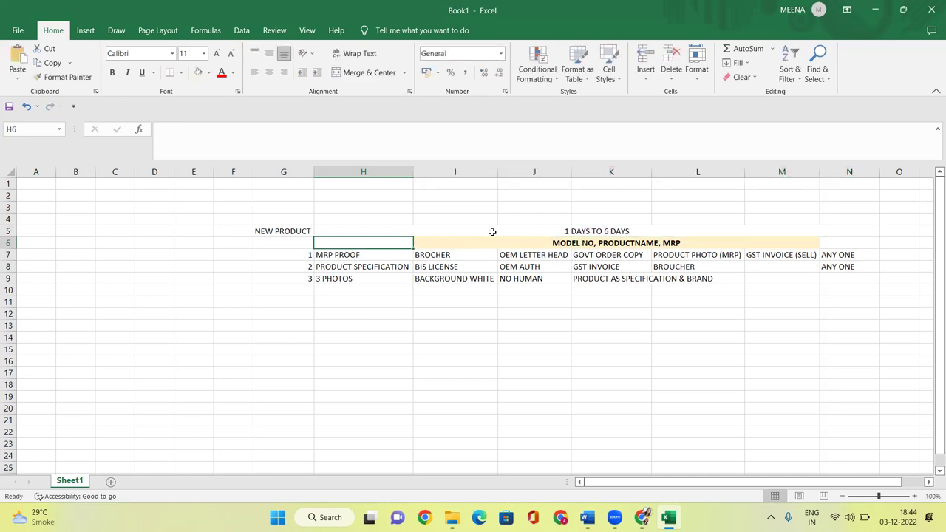
Step: Try a different upper limit for the day range in H5 and set it back to 6
{"action": "left_click", "coordinate": [583, 231]}
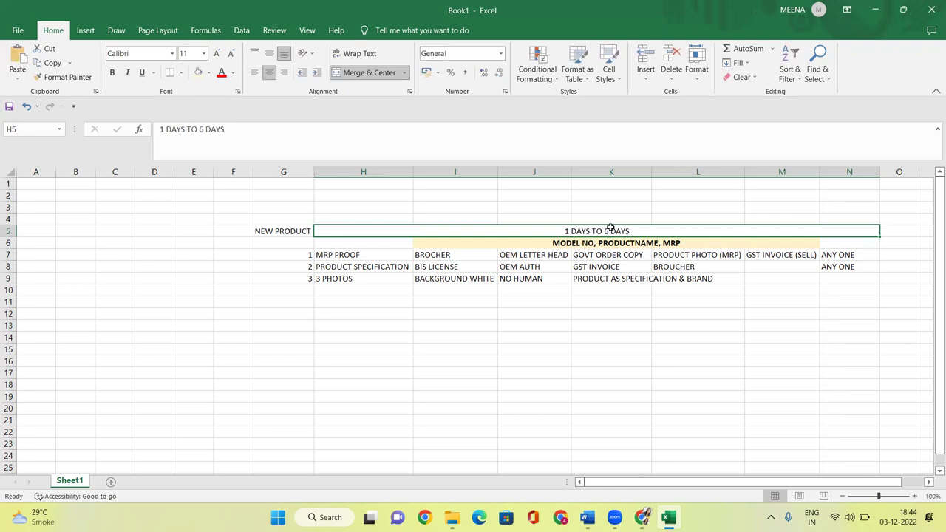
{"action": "double_click", "coordinate": [611, 228]}
{"action": "key", "text": "BackSpace"}
{"action": "type", "text": "7"}
{"action": "key", "text": "Return"}
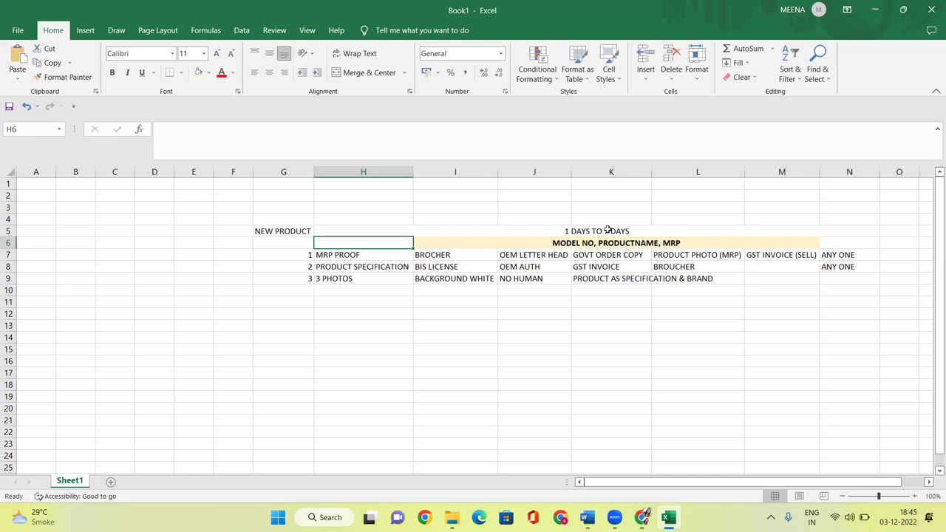
{"action": "double_click", "coordinate": [608, 231]}
{"action": "key", "text": "BackSpace"}
{"action": "type", "text": "6"}
{"action": "key", "text": "Return"}
{"action": "left_click", "coordinate": [611, 230]}
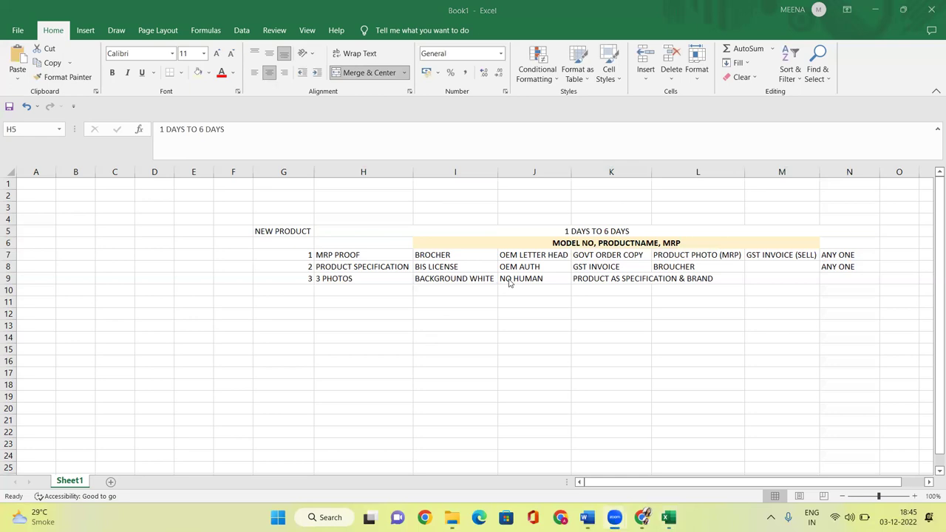
Step: Review the product specification proofs in I8:L8, the government order copy in K7 and the merged header in row 6
{"action": "left_click", "coordinate": [450, 267]}
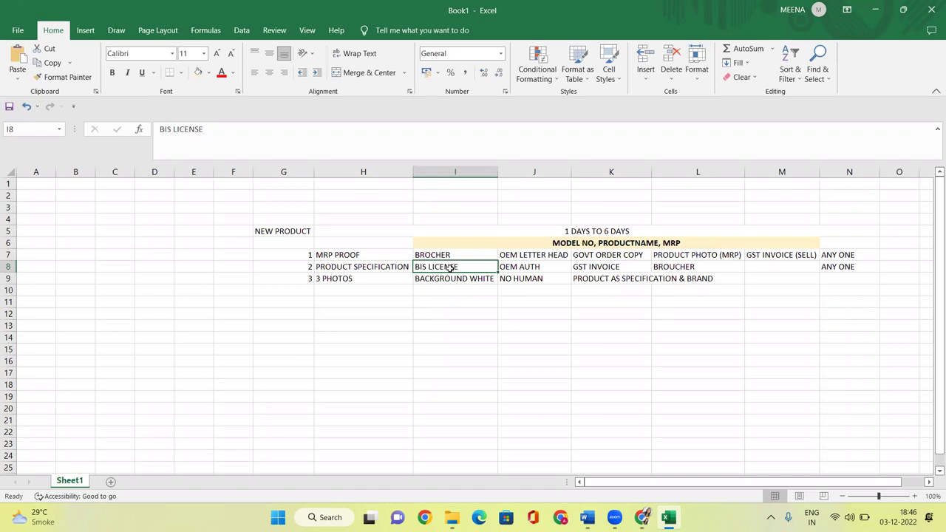
{"action": "left_click_drag", "start_coordinate": [453, 268], "coordinate": [700, 269]}
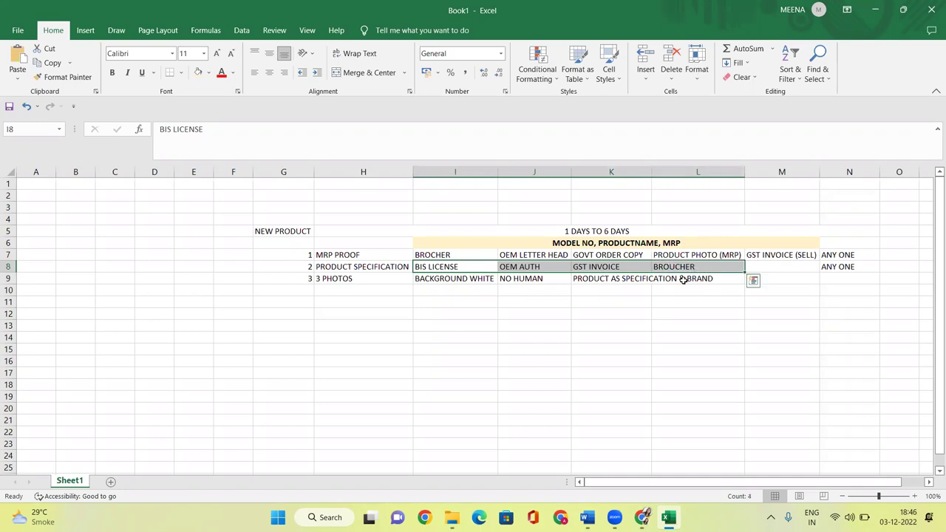
{"action": "left_click", "coordinate": [833, 269]}
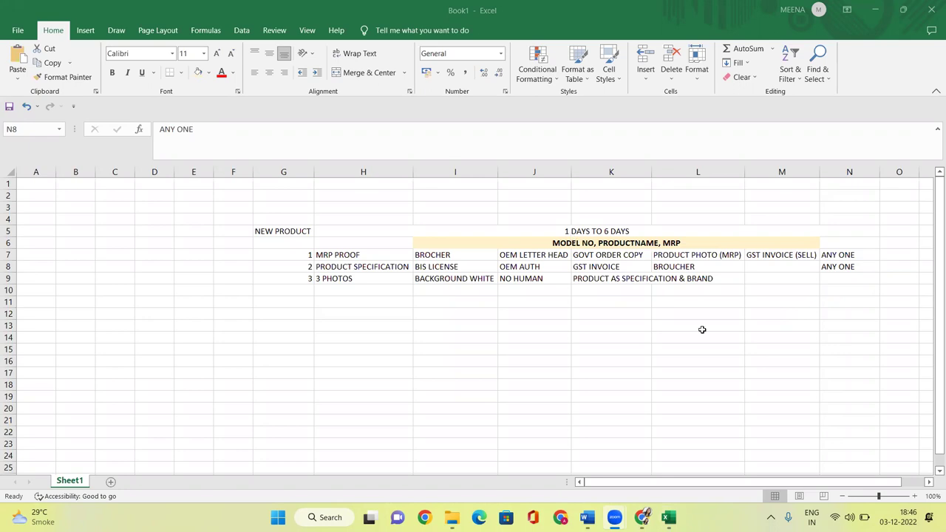
{"action": "left_click", "coordinate": [596, 257]}
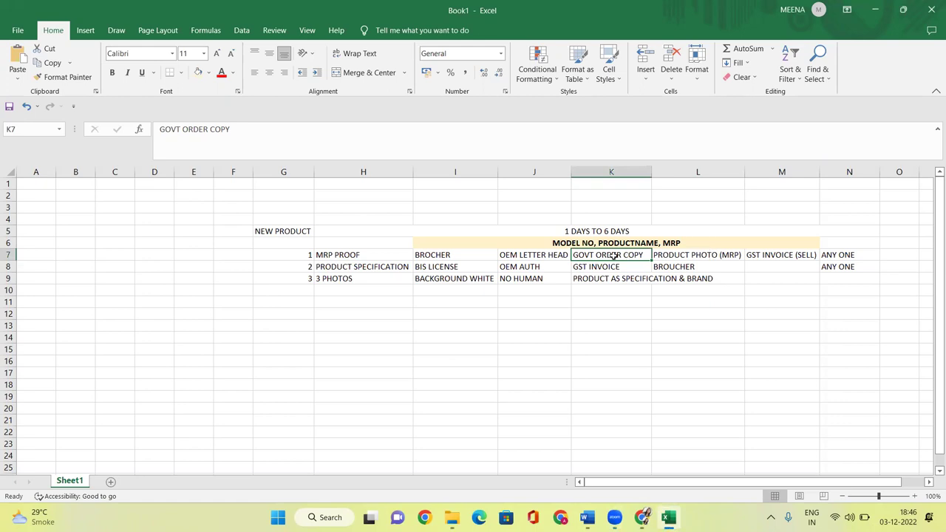
{"action": "left_click", "coordinate": [517, 244]}
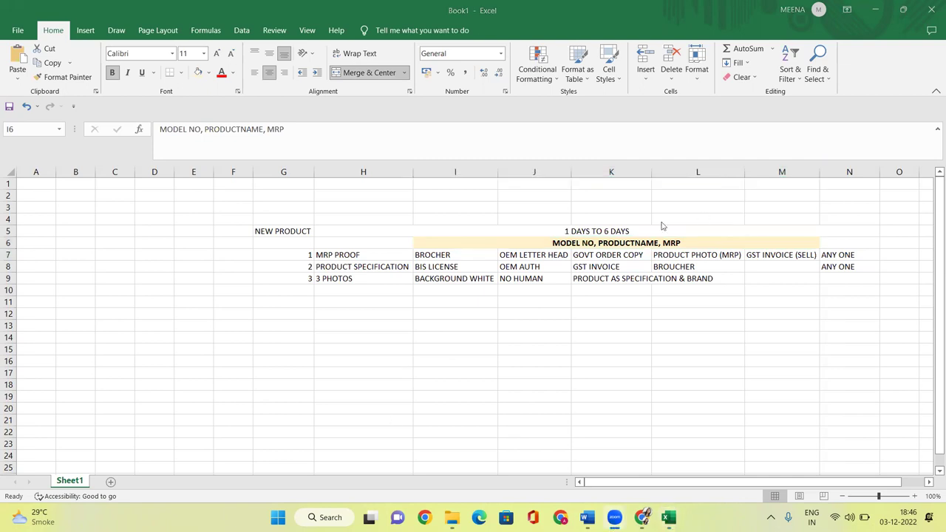
{"action": "left_click", "coordinate": [612, 242]}
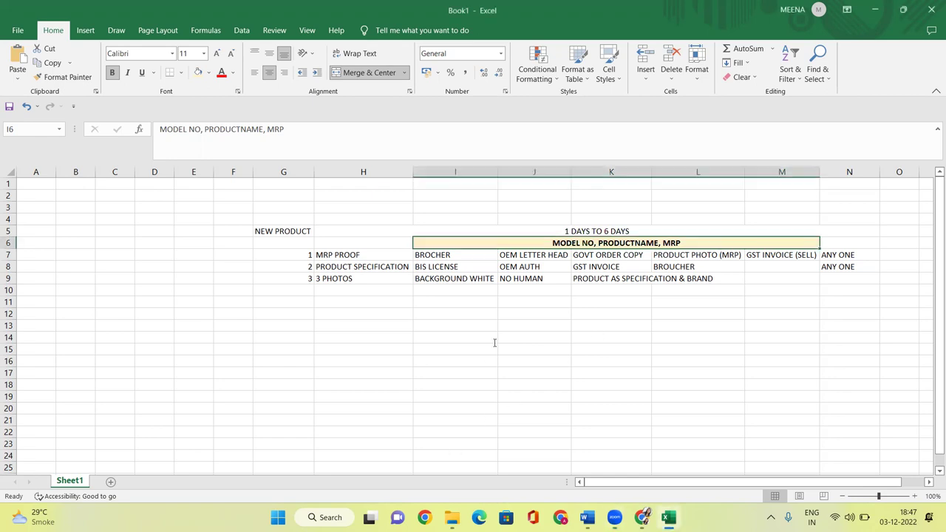
Step: Change the last MRP proof in M7 to GST INVOICE (PURCHASE) and review the MRP proofs in I7:M7
{"action": "left_click", "coordinate": [768, 255]}
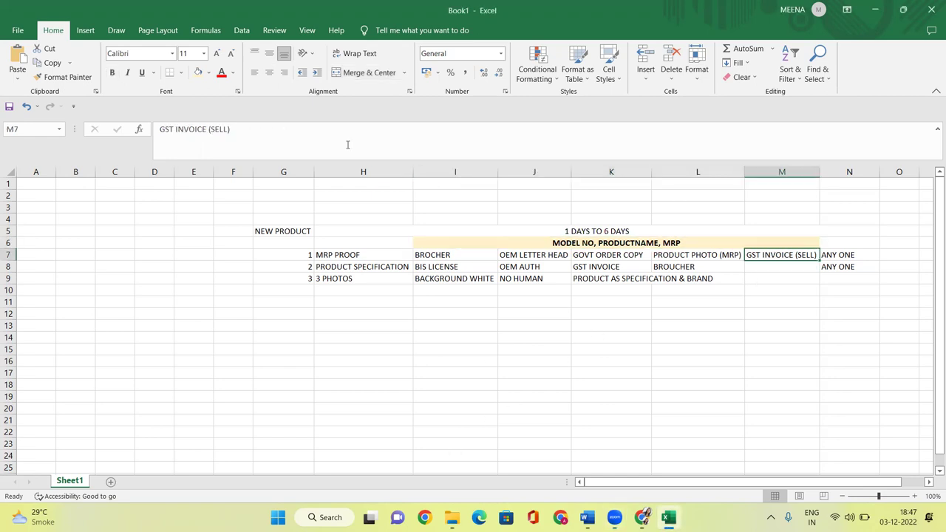
{"action": "left_click", "coordinate": [227, 130]}
{"action": "key", "text": "BackSpace"}
{"action": "key", "text": "BackSpace"}
{"action": "key", "text": "BackSpace"}
{"action": "key", "text": "BackSpace"}
{"action": "type", "text": "PURCHASE"}
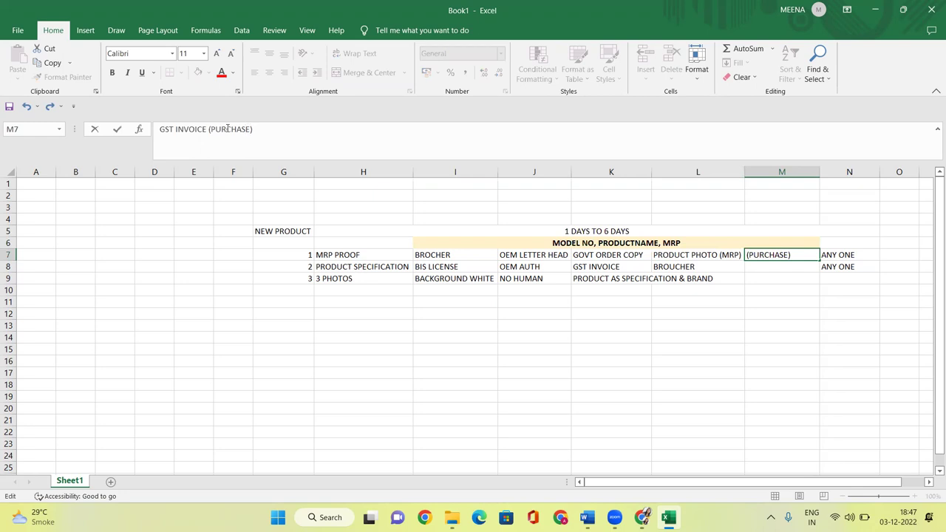
{"action": "key", "text": "Return"}
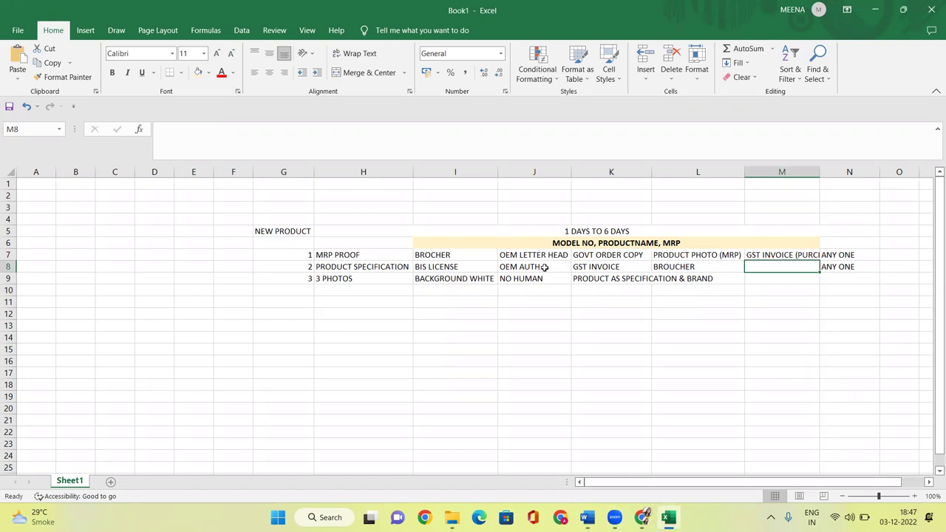
{"action": "left_click_drag", "start_coordinate": [449, 253], "coordinate": [765, 251]}
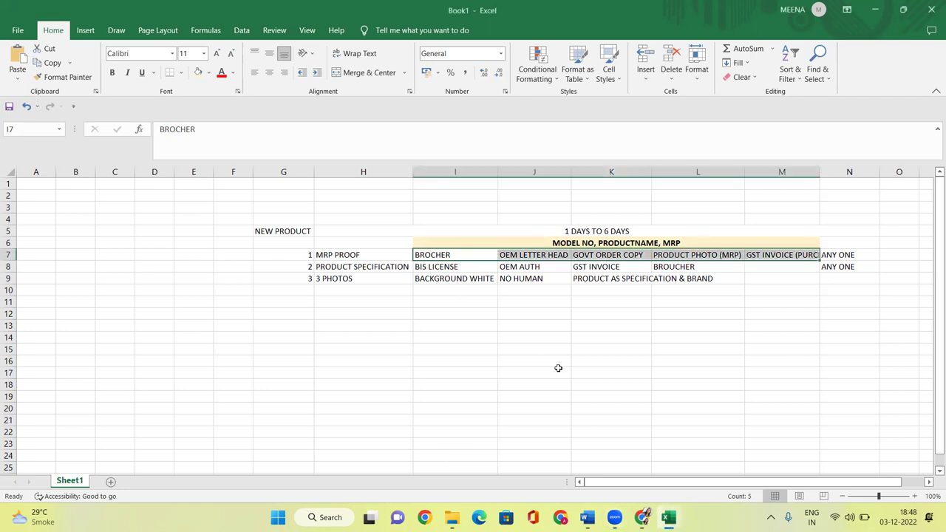
{"action": "left_click", "coordinate": [536, 360]}
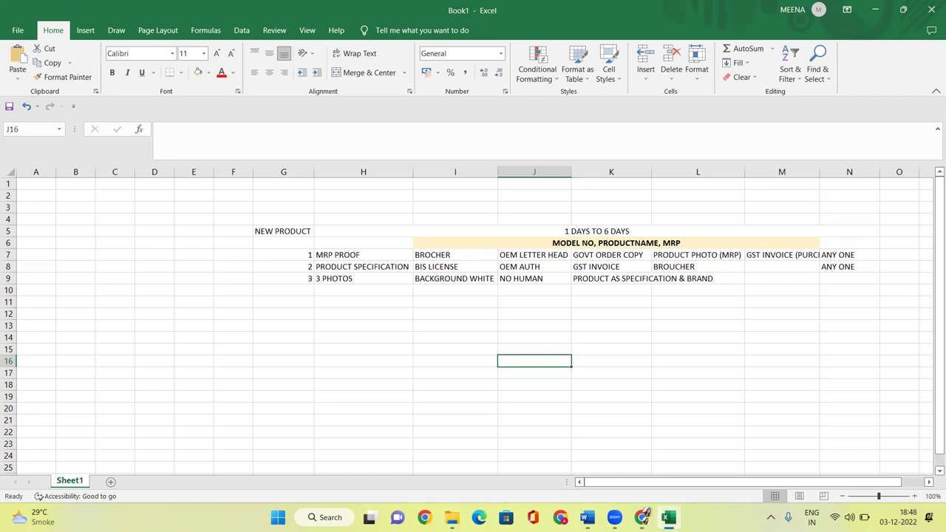
Step: Switch to the GeM product page in Chrome and open the wall fan's TABLE FAN / WALL MOUNT FAN / CEILING MOUNT FAN category listing
{"action": "key", "text": "alt+Tab"}
{"action": "scroll", "coordinate": [485, 266], "scroll_direction": "up", "scroll_amount": 10}
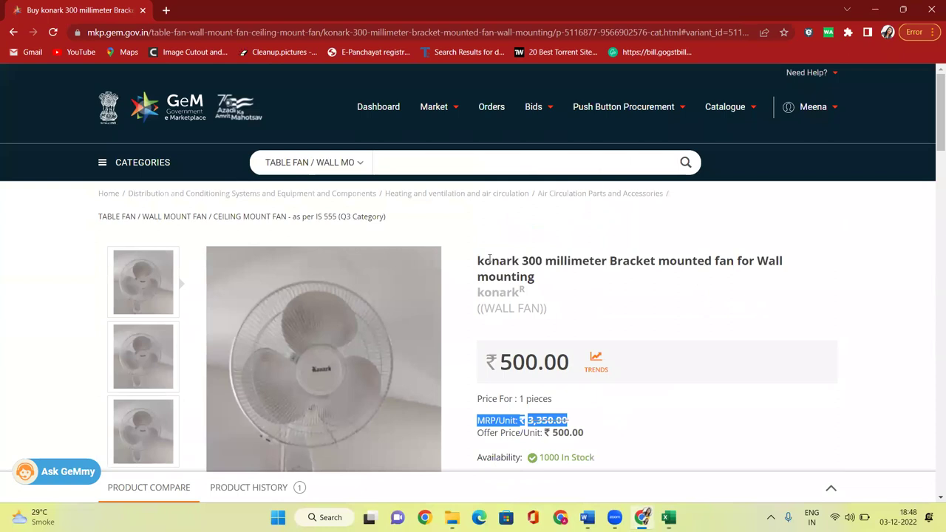
{"action": "left_click_drag", "start_coordinate": [94, 217], "coordinate": [341, 217]}
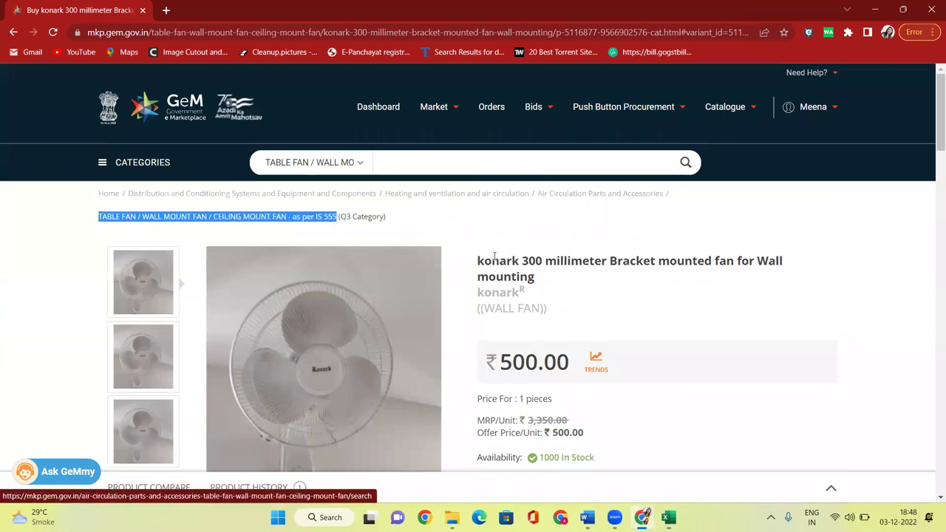
{"action": "left_click", "coordinate": [404, 235]}
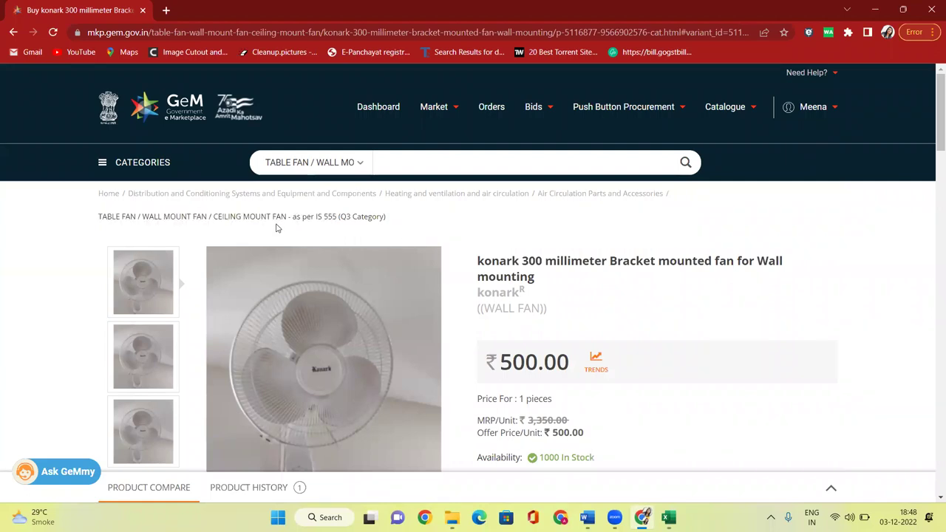
{"action": "left_click", "coordinate": [277, 222]}
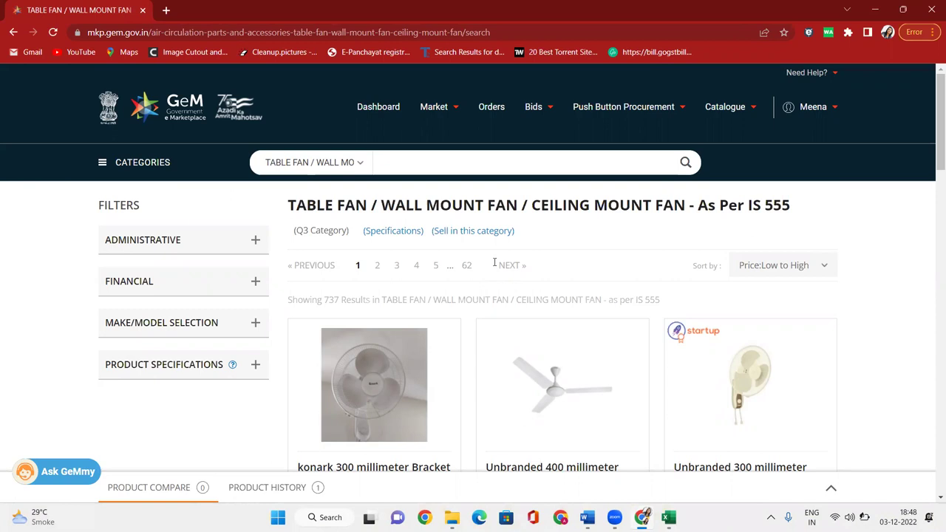
{"action": "left_click", "coordinate": [496, 266]}
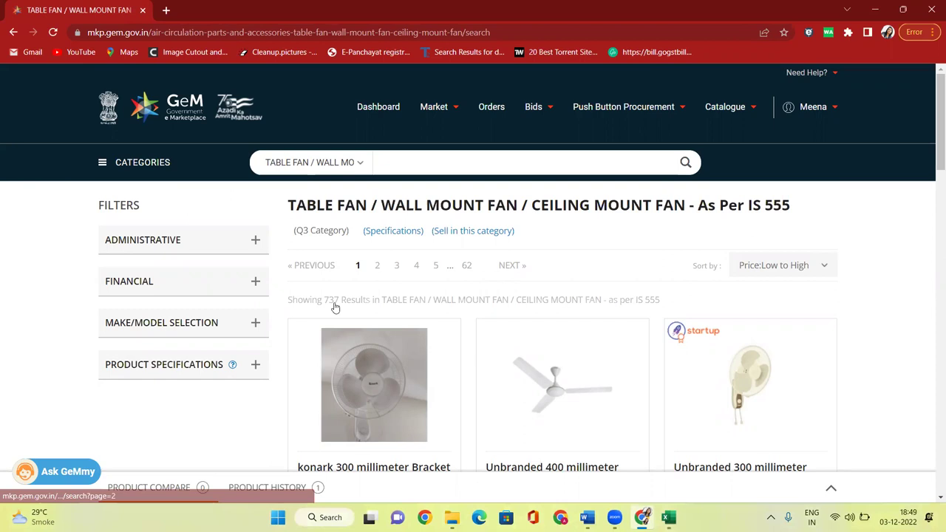
Step: Expand the Brand filter under MAKE/MODEL SELECTION and look through the brands available in the fan category
{"action": "scroll", "coordinate": [335, 308], "scroll_direction": "down", "scroll_amount": 2}
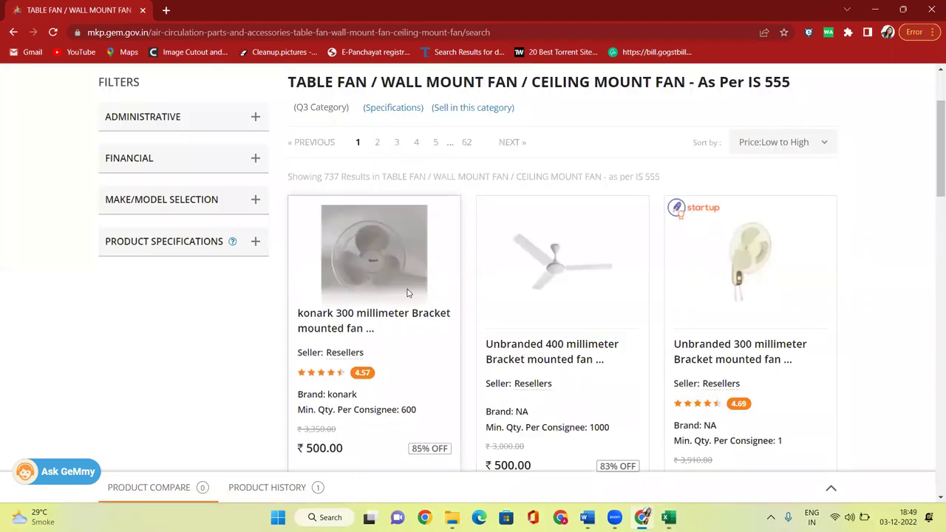
{"action": "left_click", "coordinate": [249, 200]}
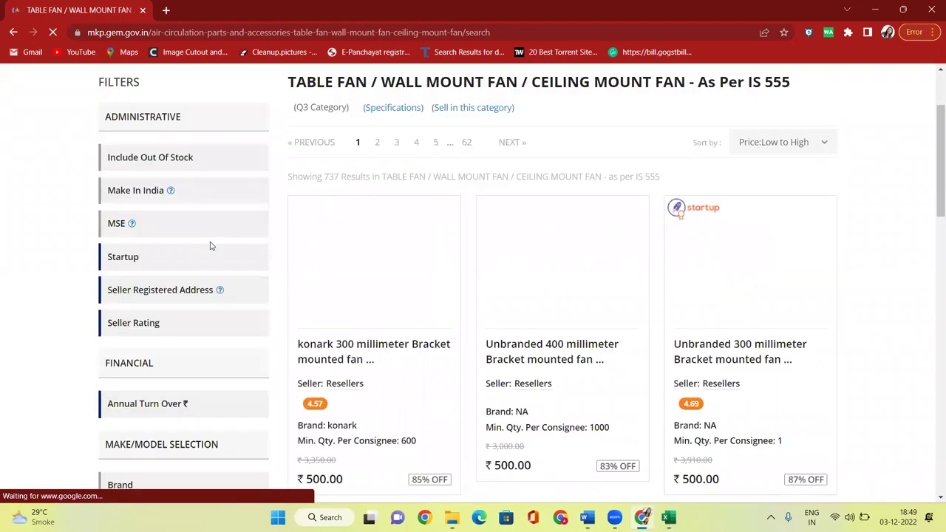
{"action": "left_click", "coordinate": [206, 246]}
{"action": "scroll", "coordinate": [218, 248], "scroll_direction": "down", "scroll_amount": 3}
{"action": "scroll", "coordinate": [236, 237], "scroll_direction": "up", "scroll_amount": 4}
{"action": "scroll", "coordinate": [222, 333], "scroll_direction": "down", "scroll_amount": 10}
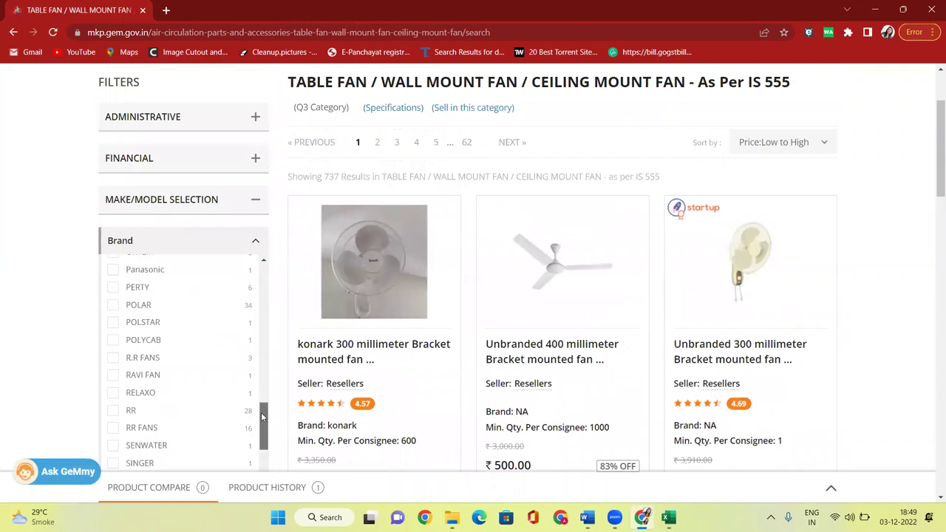
{"action": "scroll", "coordinate": [289, 331], "scroll_direction": "down", "scroll_amount": 2}
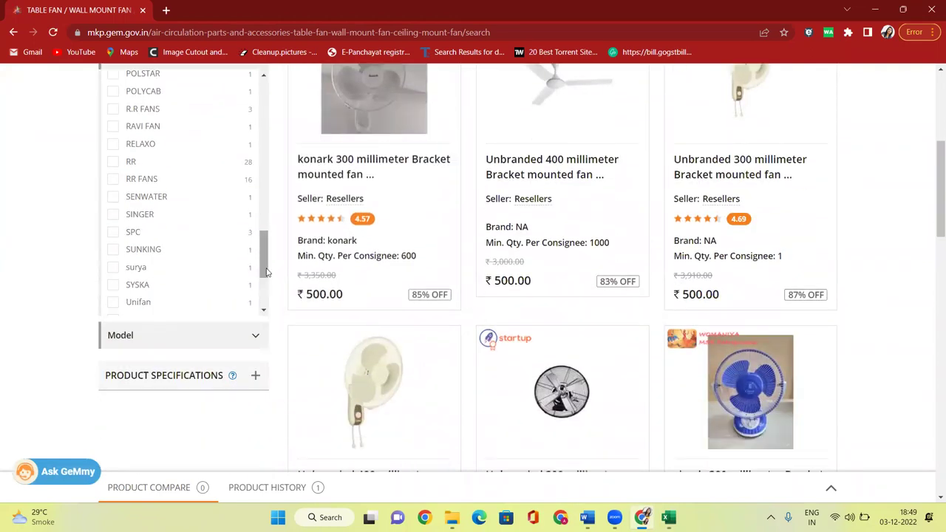
{"action": "scroll", "coordinate": [264, 311], "scroll_direction": "down", "scroll_amount": 3}
{"action": "left_click_drag", "start_coordinate": [265, 310], "coordinate": [272, 142]}
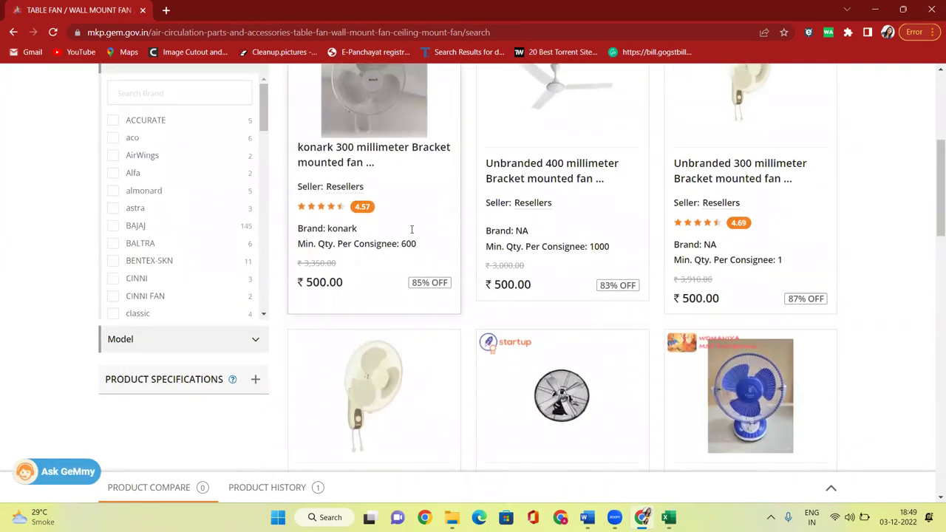
{"action": "scroll", "coordinate": [266, 332], "scroll_direction": "up", "scroll_amount": 4}
{"action": "scroll", "coordinate": [266, 332], "scroll_direction": "down", "scroll_amount": 2}
{"action": "scroll", "coordinate": [510, 258], "scroll_direction": "up", "scroll_amount": 2}
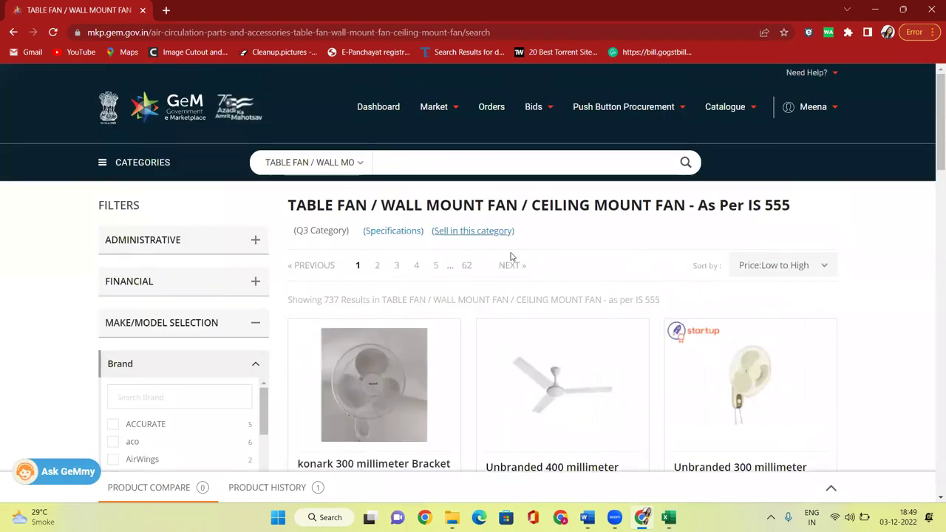
Step: Search the Brand filter for NA and review the category title and the listed fans
{"action": "scroll", "coordinate": [281, 260], "scroll_direction": "down", "scroll_amount": 1}
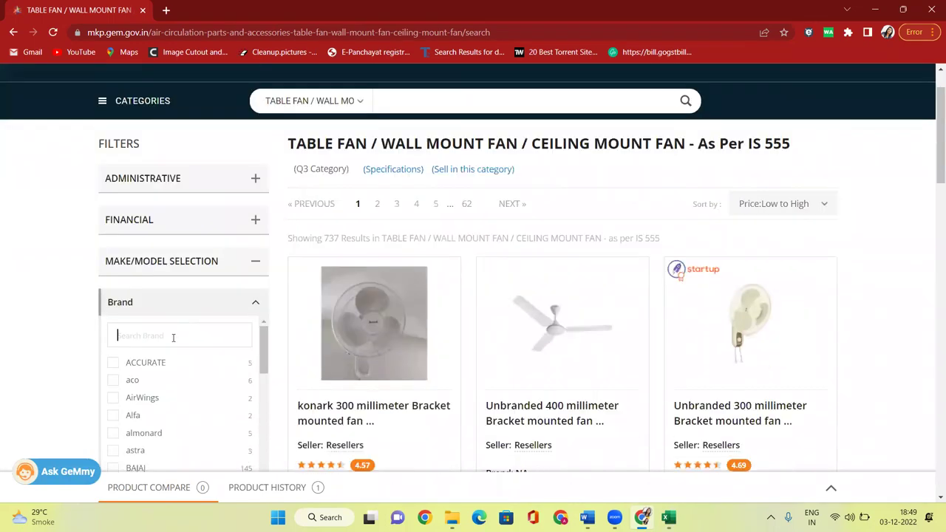
{"action": "type", "text": "NA"}
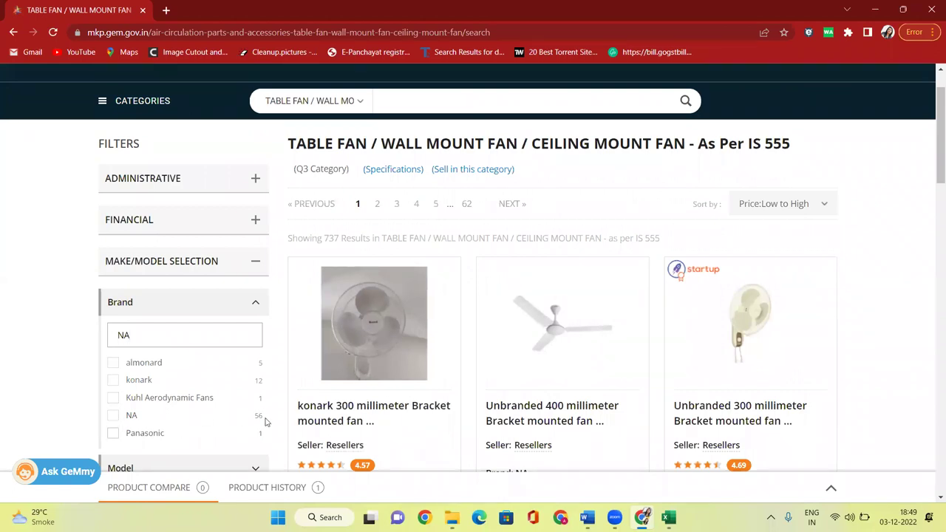
{"action": "scroll", "coordinate": [735, 162], "scroll_direction": "up", "scroll_amount": 1}
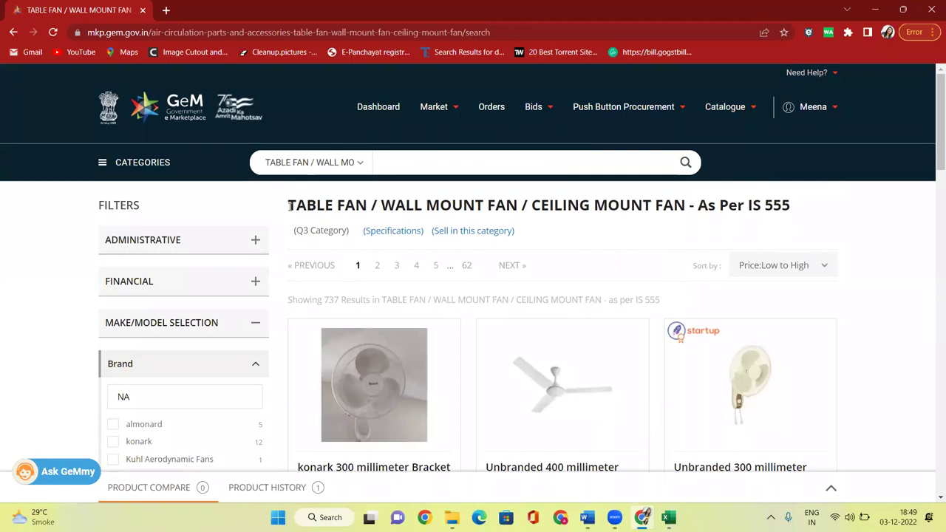
{"action": "left_click_drag", "start_coordinate": [289, 206], "coordinate": [833, 206]}
{"action": "scroll", "coordinate": [533, 270], "scroll_direction": "down", "scroll_amount": 3}
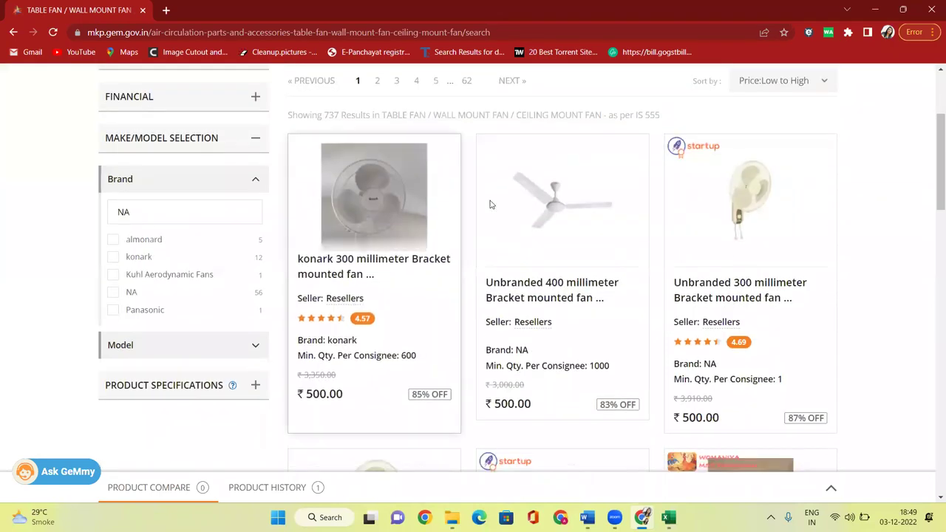
Step: Open the konark 300 millimeter bracket mounted fan and examine its OEM verification status and brand name
{"action": "left_click", "coordinate": [351, 255]}
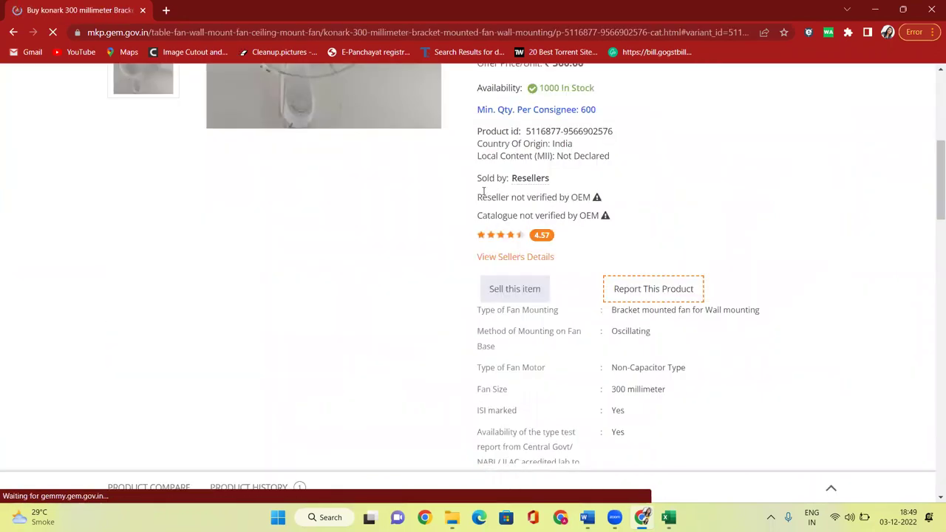
{"action": "left_click_drag", "start_coordinate": [481, 196], "coordinate": [586, 215]}
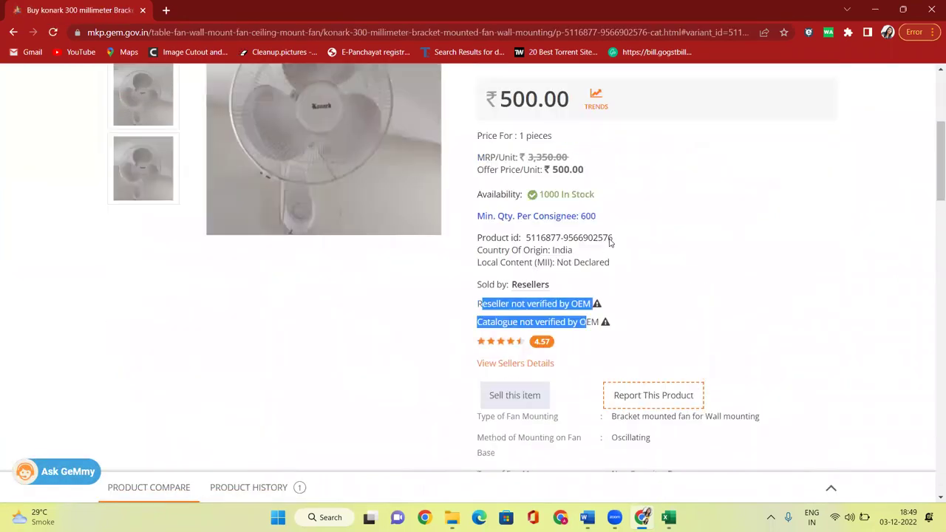
{"action": "scroll", "coordinate": [610, 242], "scroll_direction": "up", "scroll_amount": 4}
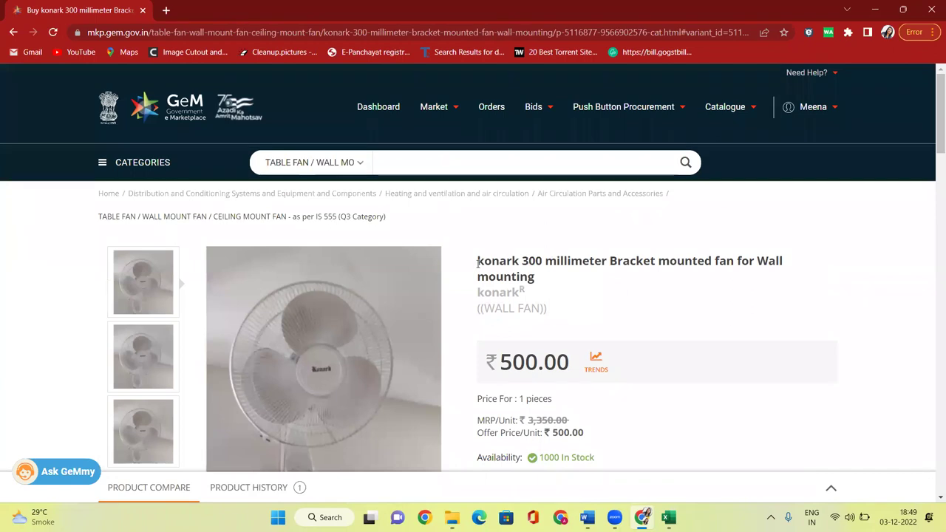
{"action": "left_click_drag", "start_coordinate": [477, 292], "coordinate": [542, 303]}
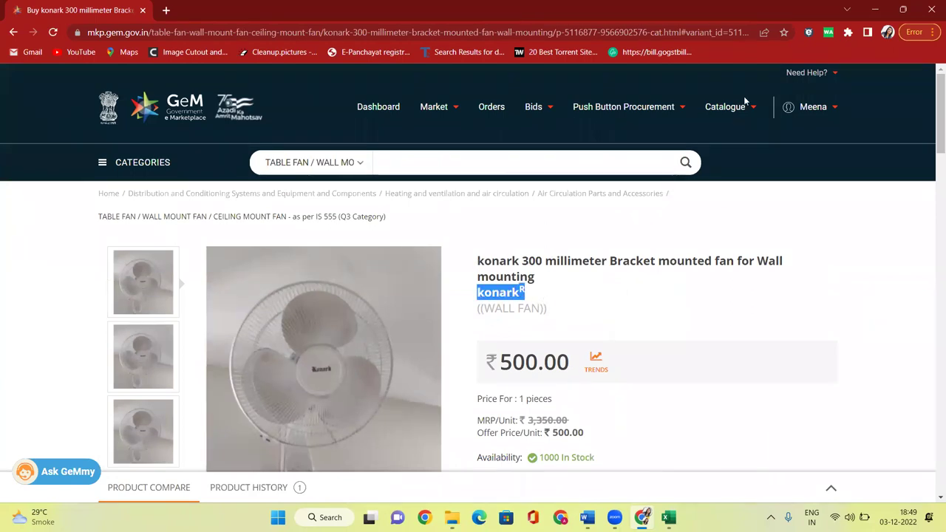
Step: Start a new product offering and choose the category TABLE FAN / WALL MOUNT FAN / CEILING MOUNT FAN - as per IS 555
{"action": "mouse_move", "coordinate": [749, 111]}
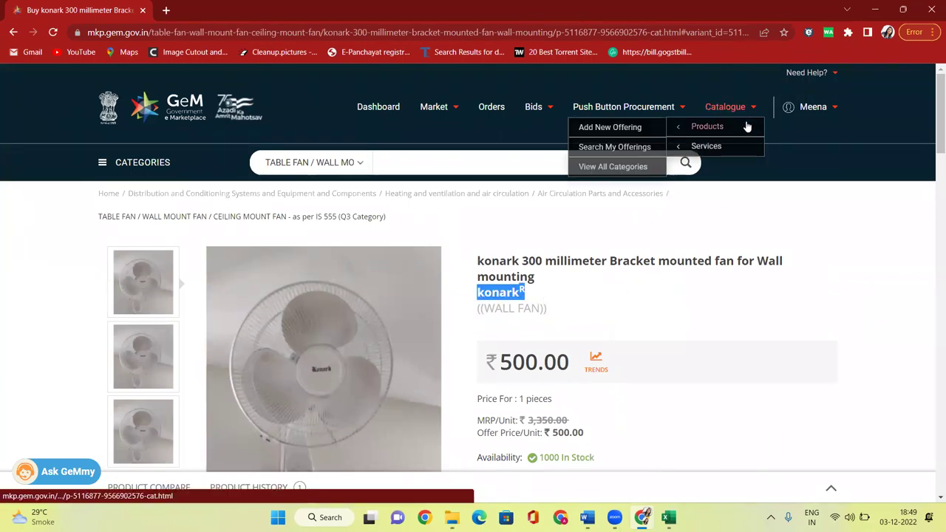
{"action": "mouse_move", "coordinate": [713, 126]}
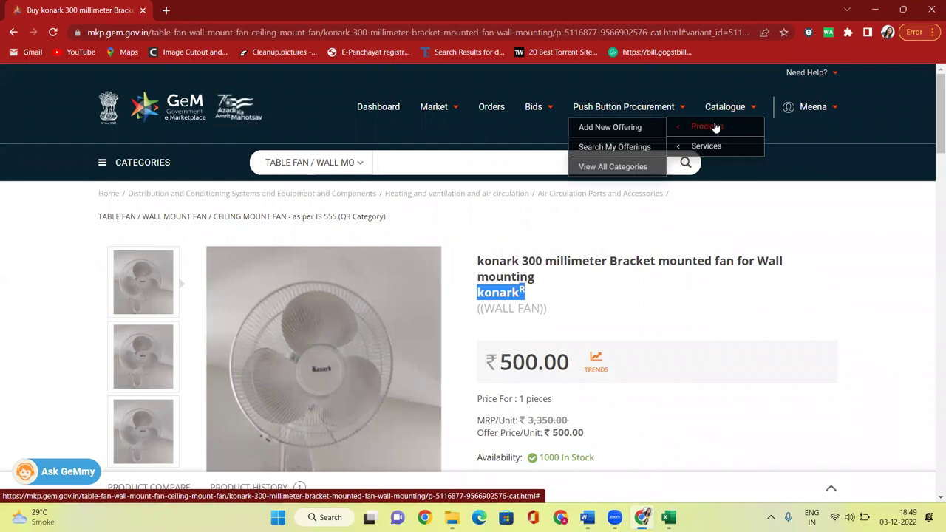
{"action": "left_click", "coordinate": [612, 128]}
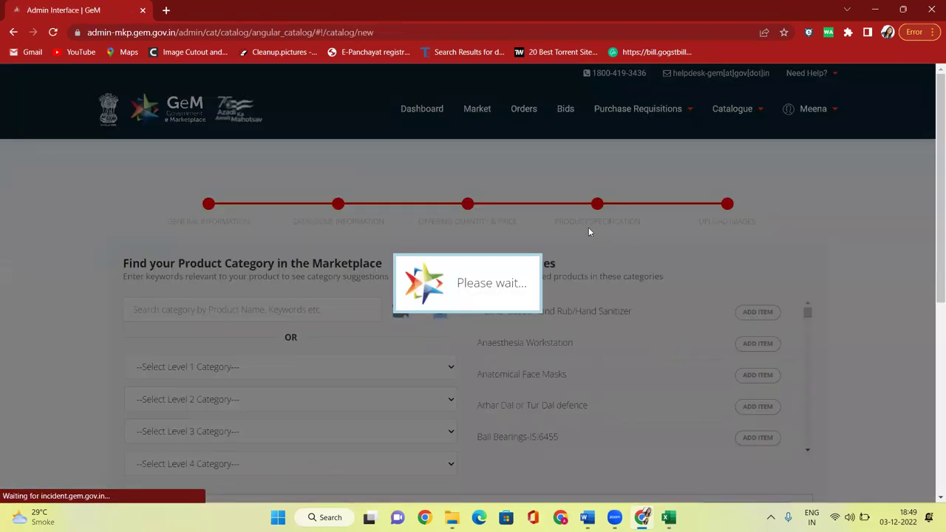
{"action": "scroll", "coordinate": [282, 280], "scroll_direction": "down", "scroll_amount": 1}
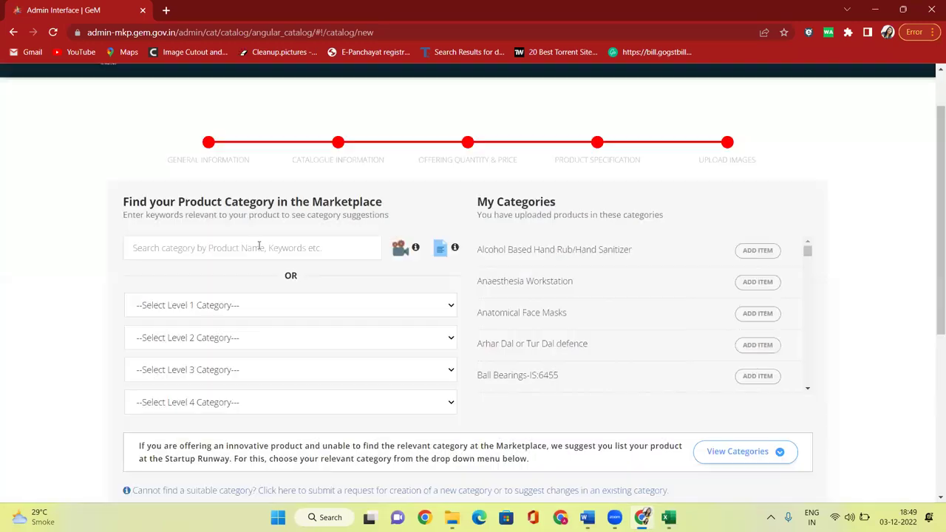
{"action": "left_click", "coordinate": [259, 248]}
{"action": "type", "text": "FAN / WALL MOUNT FAN / CEILING MOUNT FAN - as per IS 555"}
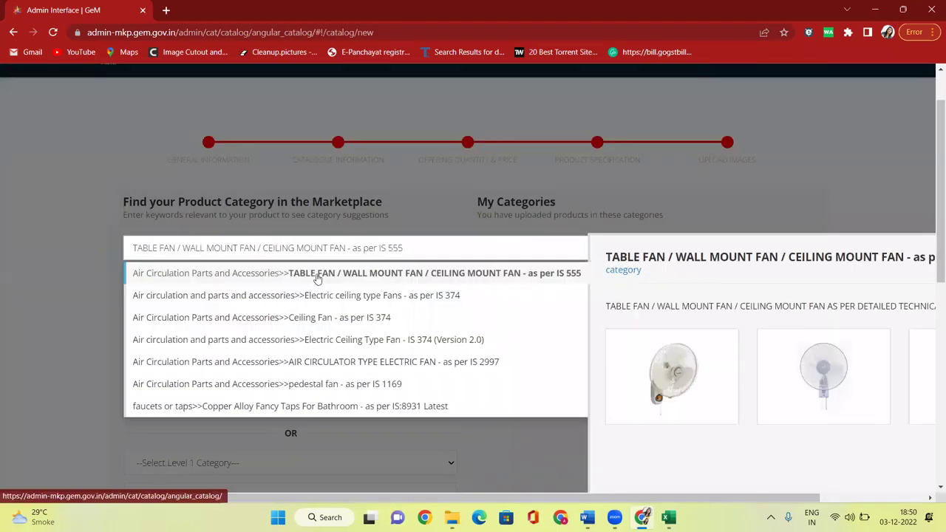
{"action": "left_click", "coordinate": [316, 273]}
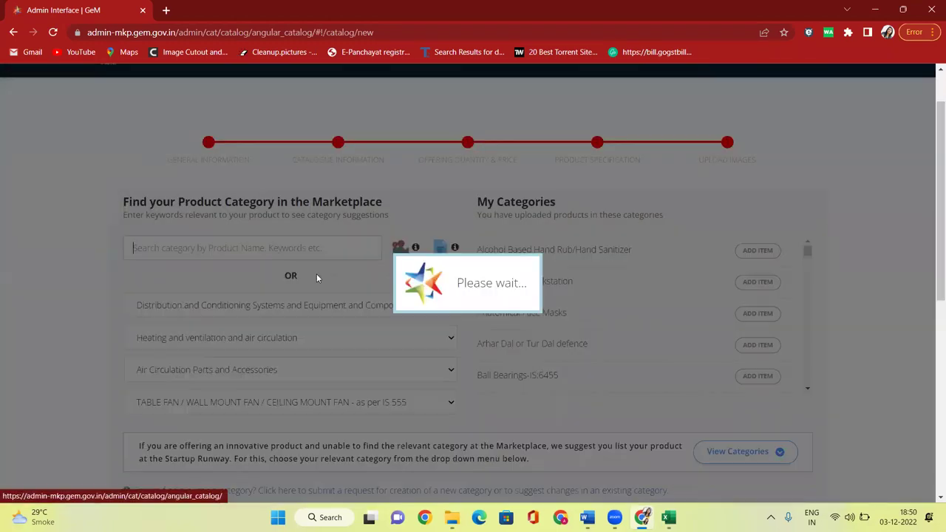
Step: Expand the General Information section of the offering form and check the Brand/OEM choices
{"action": "scroll", "coordinate": [365, 253], "scroll_direction": "down", "scroll_amount": 1}
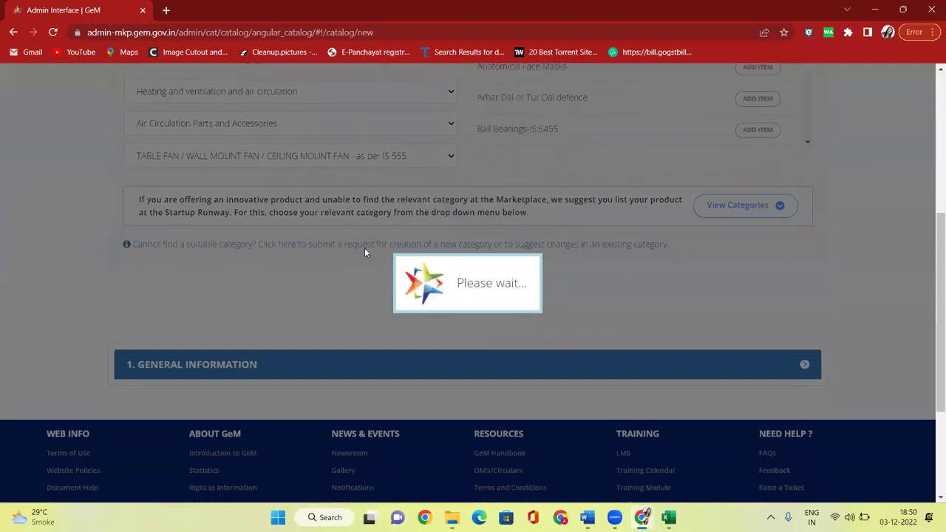
{"action": "scroll", "coordinate": [329, 254], "scroll_direction": "up", "scroll_amount": 2}
{"action": "scroll", "coordinate": [338, 252], "scroll_direction": "down", "scroll_amount": 3}
{"action": "scroll", "coordinate": [378, 258], "scroll_direction": "down", "scroll_amount": 1}
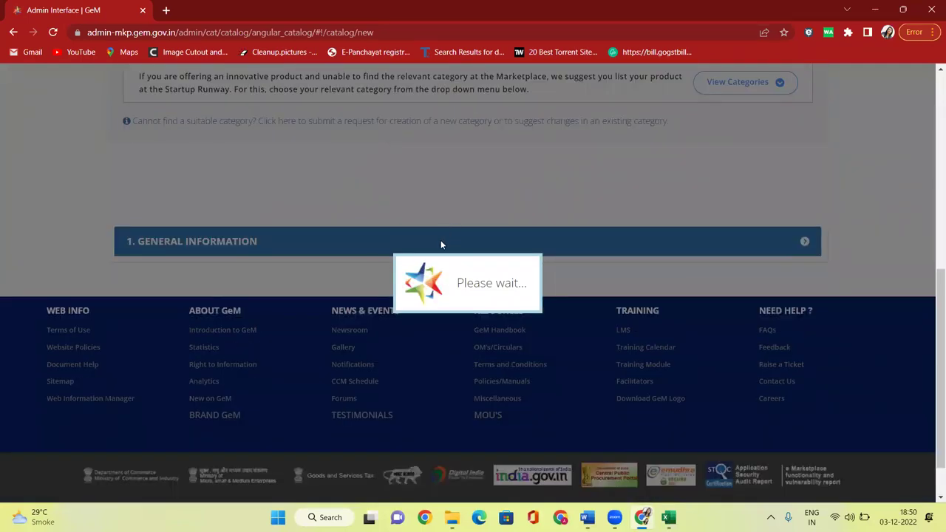
{"action": "scroll", "coordinate": [441, 245], "scroll_direction": "up", "scroll_amount": 2}
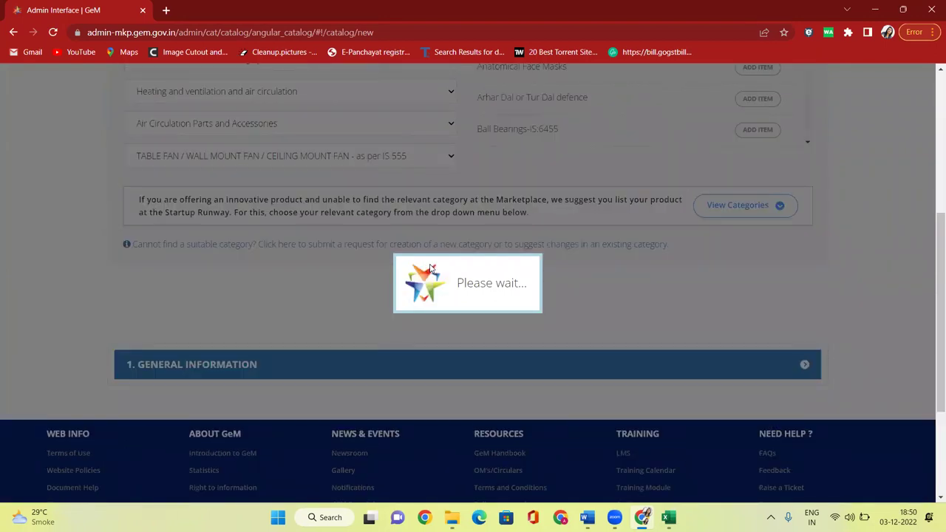
{"action": "scroll", "coordinate": [431, 272], "scroll_direction": "down", "scroll_amount": 2}
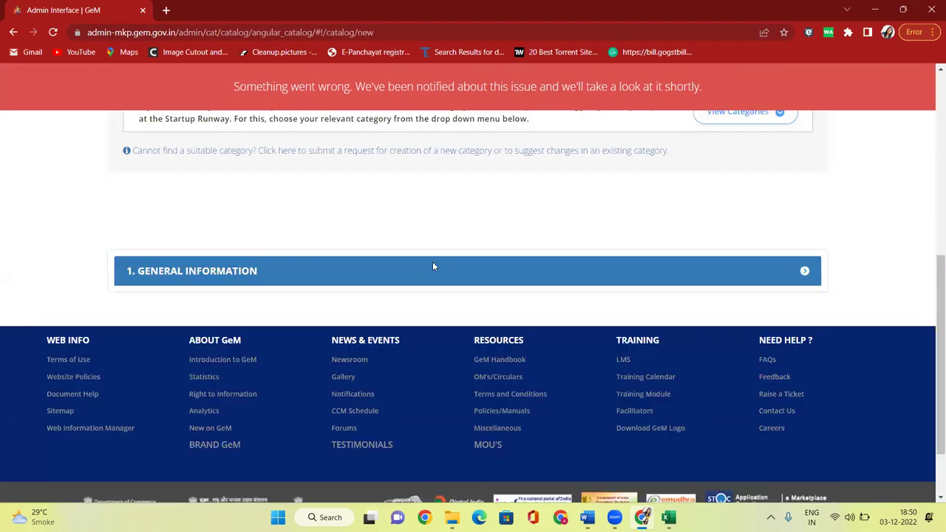
{"action": "scroll", "coordinate": [434, 266], "scroll_direction": "down", "scroll_amount": 1}
{"action": "scroll", "coordinate": [249, 254], "scroll_direction": "up", "scroll_amount": 1}
{"action": "left_click", "coordinate": [292, 251]}
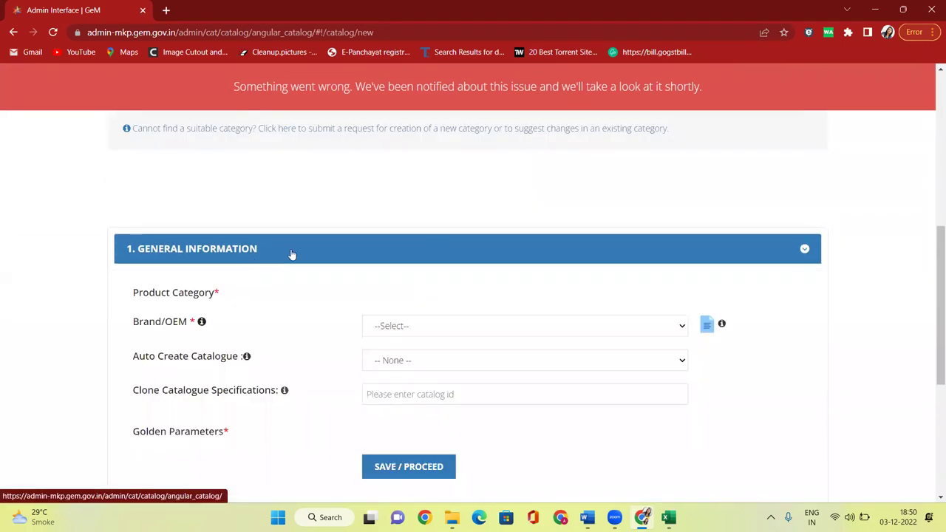
{"action": "left_click", "coordinate": [423, 327]}
Step: Reload the offering form and reselect the TABLE FAN / WALL MOUNT FAN / CEILING MOUNT FAN - as per IS 555 category
{"action": "left_click", "coordinate": [53, 32]}
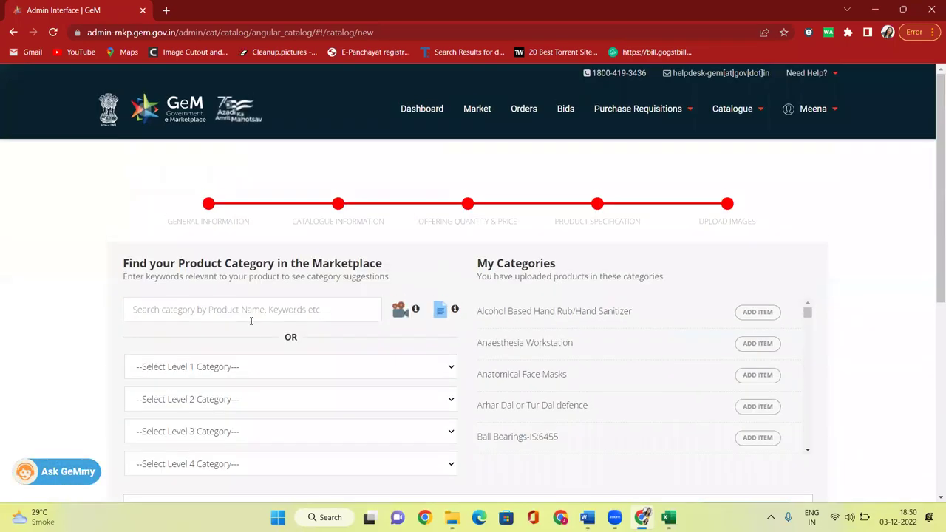
{"action": "left_click", "coordinate": [250, 310]}
{"action": "type", "text": "TABLE FAN / WALL MOUNT FAN / CEILING MOUNT FAN - as per IS 555"}
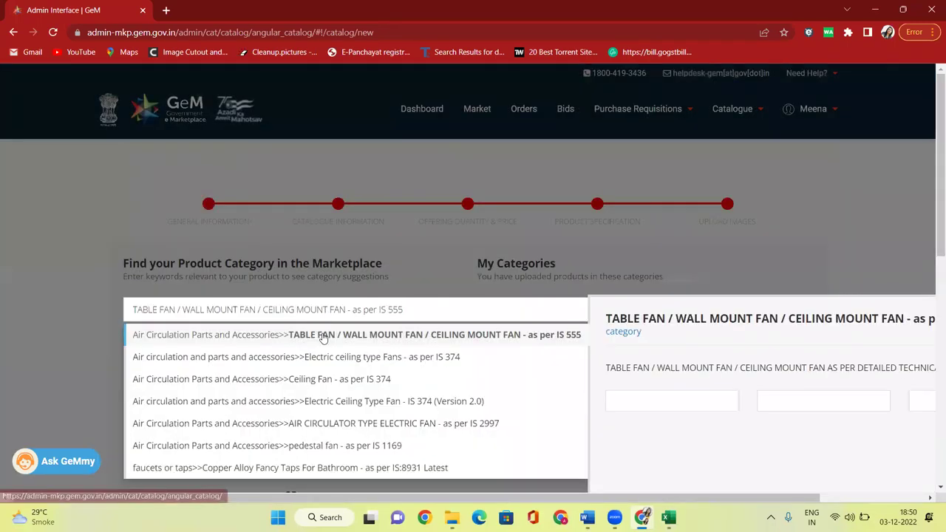
{"action": "left_click", "coordinate": [322, 336]}
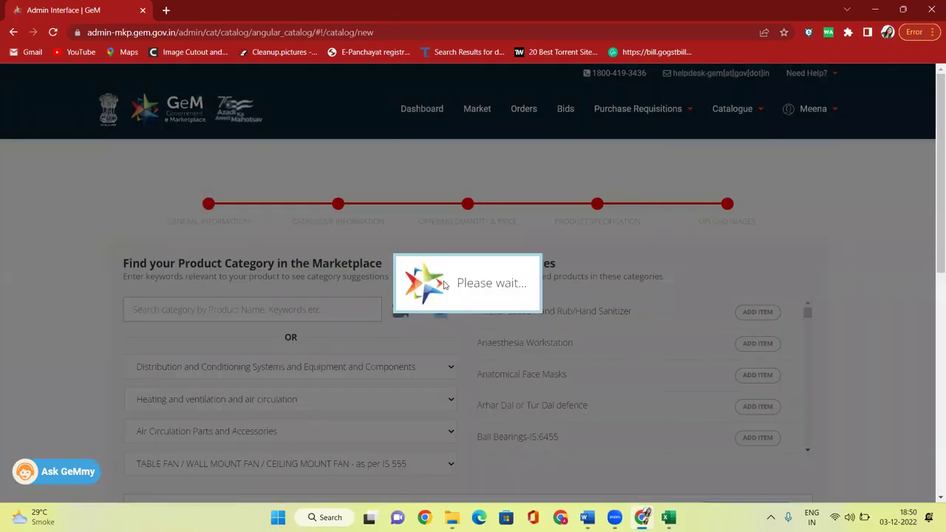
{"action": "scroll", "coordinate": [444, 285], "scroll_direction": "down", "scroll_amount": 2}
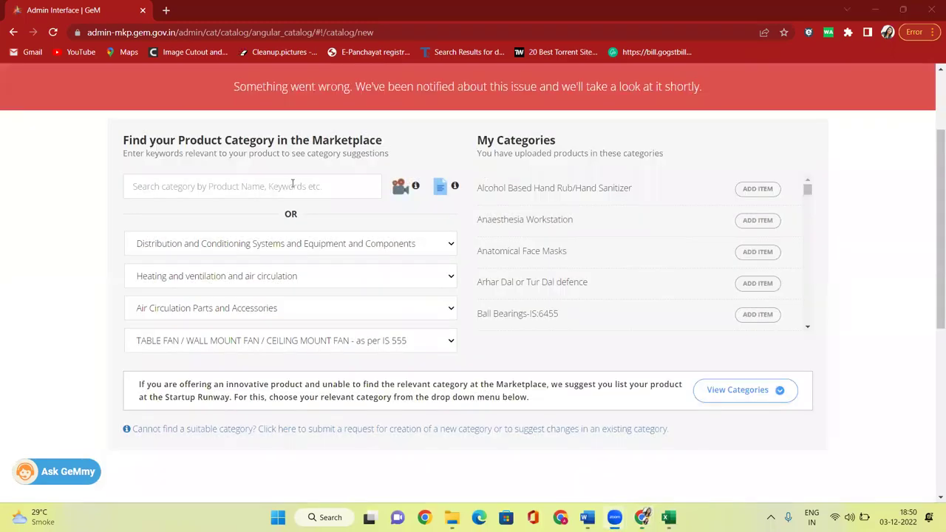
Step: Search the fan category again without reloading, compare the suggested fan categories, and pick the one as per IS 555
{"action": "left_click", "coordinate": [292, 184]}
{"action": "type", "text": "TABLE FAN / WALL MOUNT FAN / CEILING MOUNT FAN - as per IS 555"}
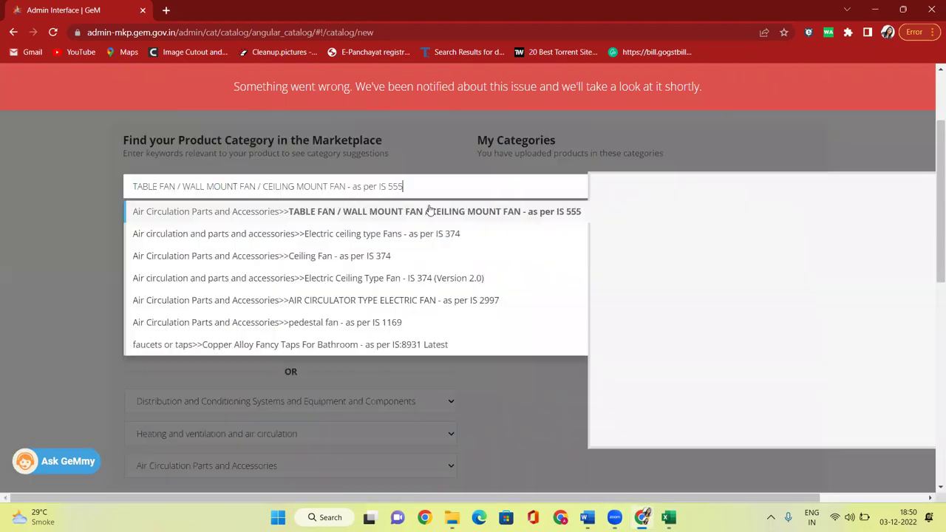
{"action": "mouse_move", "coordinate": [422, 214]}
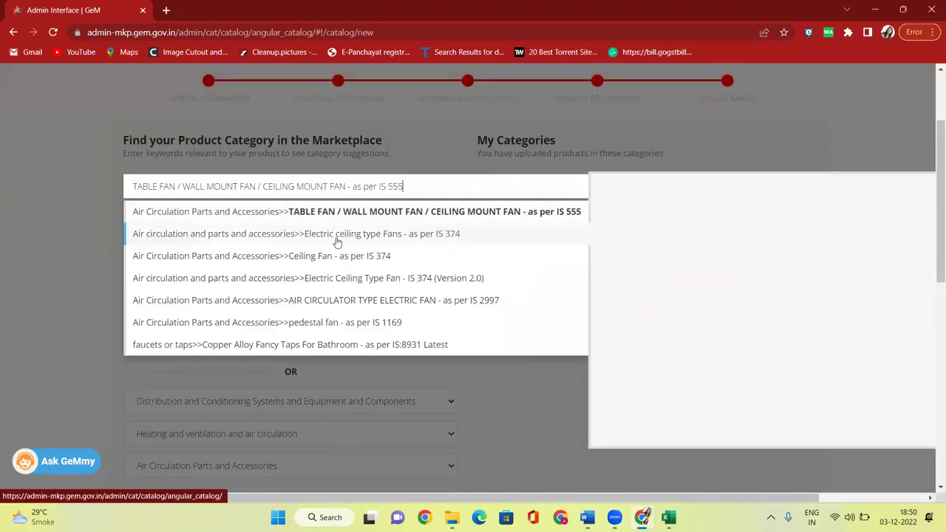
{"action": "mouse_move", "coordinate": [361, 238]}
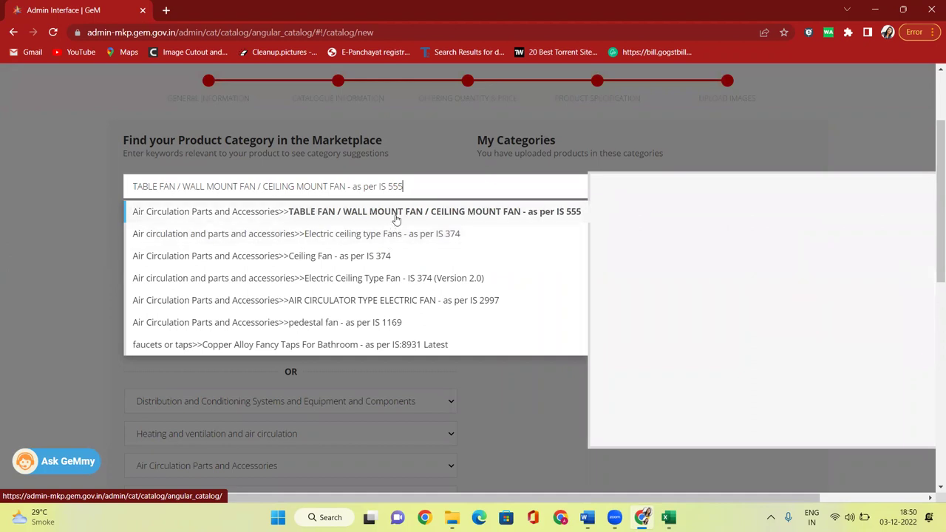
{"action": "mouse_move", "coordinate": [385, 215]}
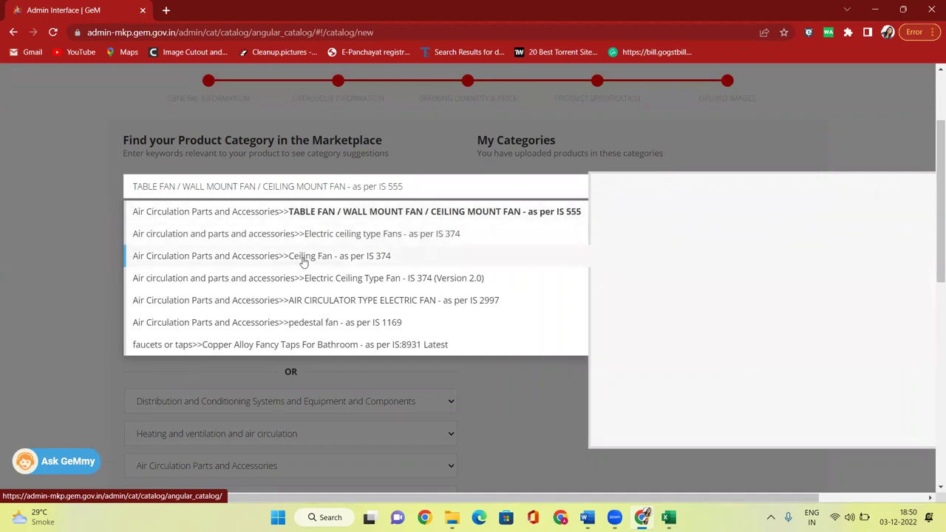
{"action": "mouse_move", "coordinate": [308, 262]}
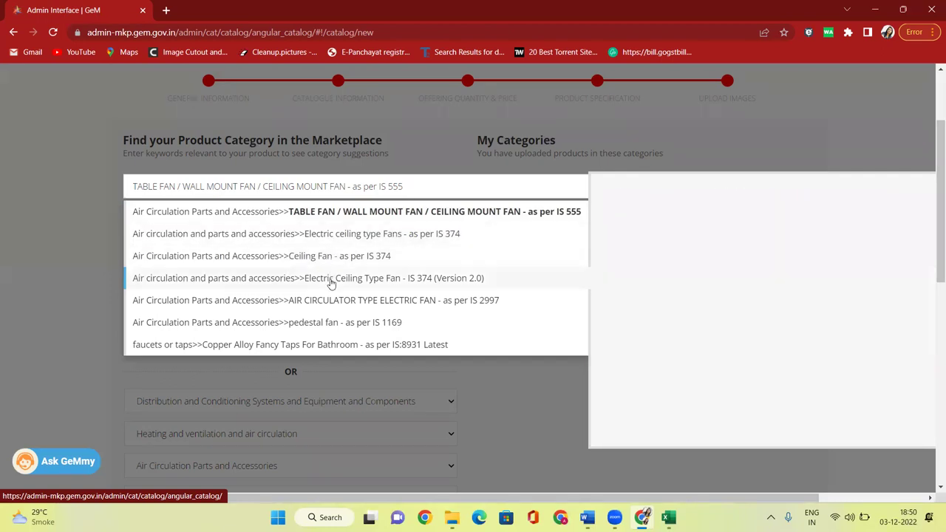
{"action": "mouse_move", "coordinate": [342, 287]}
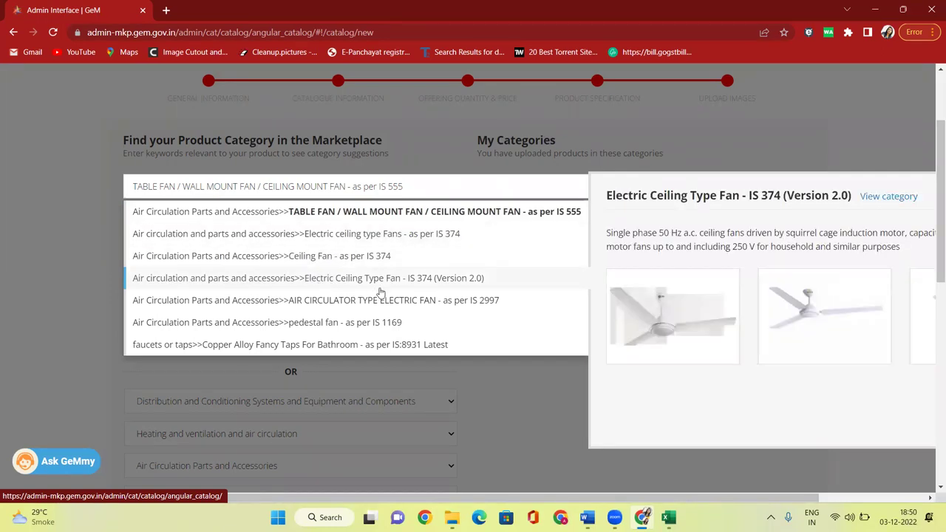
{"action": "left_click", "coordinate": [358, 216]}
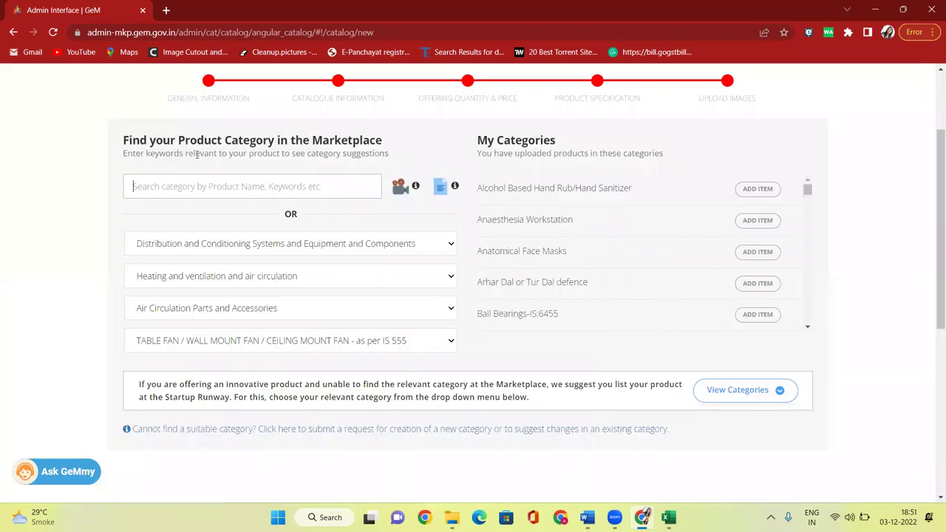
{"action": "scroll", "coordinate": [243, 218], "scroll_direction": "down", "scroll_amount": 5}
{"action": "scroll", "coordinate": [247, 224], "scroll_direction": "up", "scroll_amount": 7}
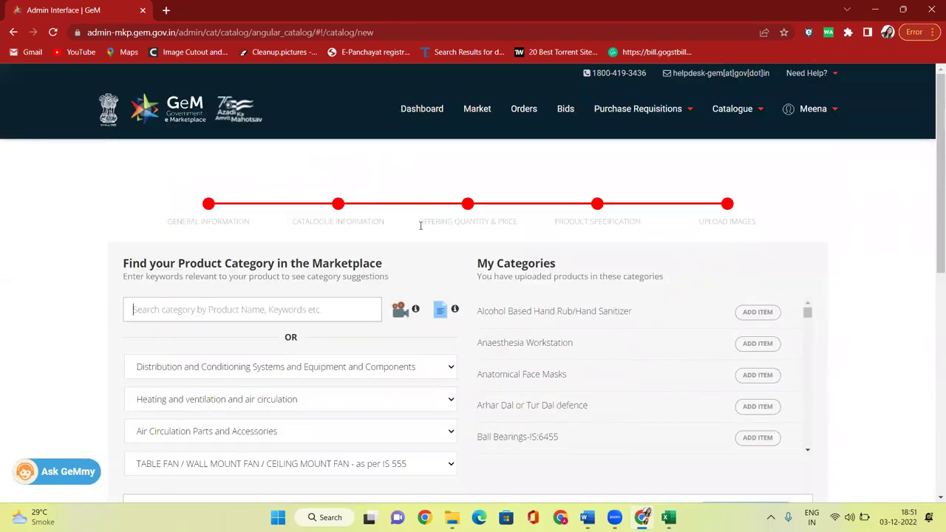
Step: Dismiss the GSTIN validation notice on the seller dashboard and open a fresh form for adding a new product offering
{"action": "mouse_move", "coordinate": [769, 111]}
{"action": "left_click", "coordinate": [635, 134]}
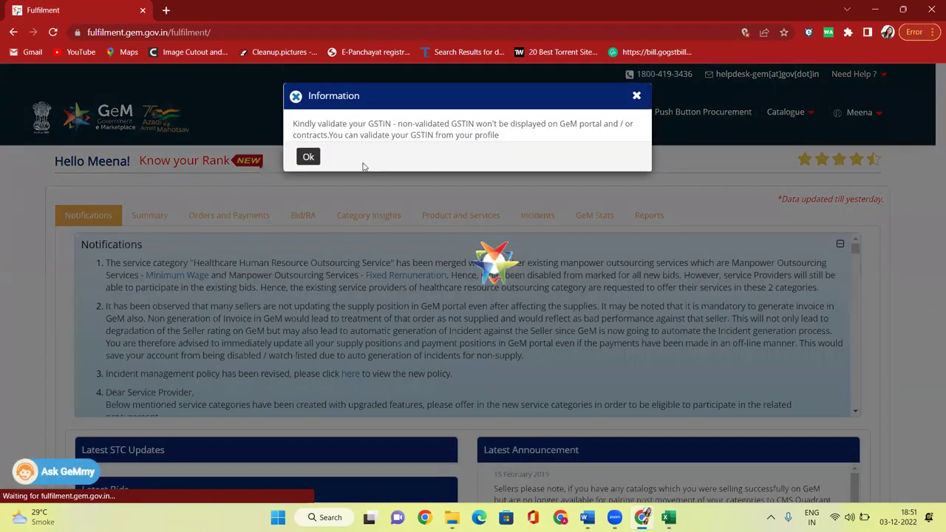
{"action": "left_click", "coordinate": [308, 157]}
{"action": "mouse_move", "coordinate": [791, 112]}
{"action": "mouse_move", "coordinate": [754, 147]}
{"action": "left_click", "coordinate": [870, 140]}
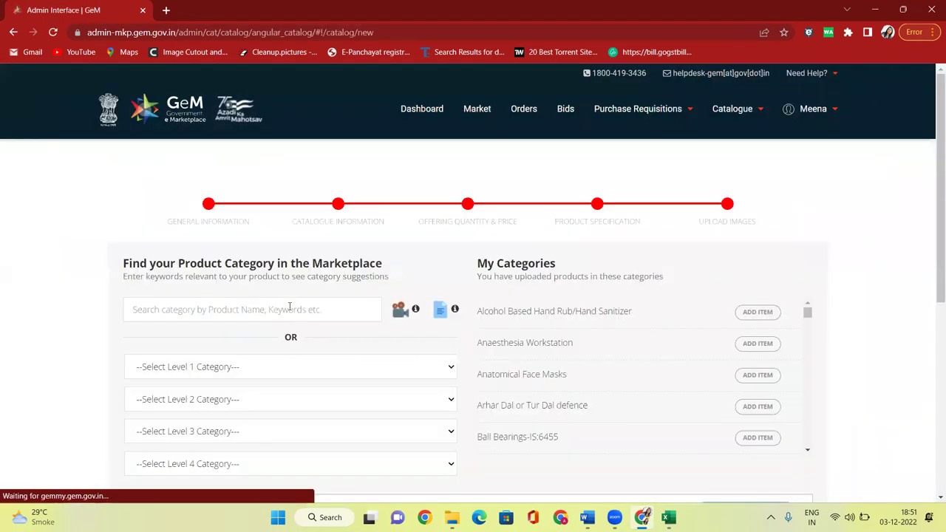
Step: Select TABLE FAN / WALL MOUNT FAN / CEILING MOUNT FAN - as per IS 555 in the fresh form and expand General Information
{"action": "left_click", "coordinate": [289, 306]}
{"action": "type", "text": "TABLE FAN / WALL MOUNT FAN / CEILING MOUNT FAN - as per IS 555"}
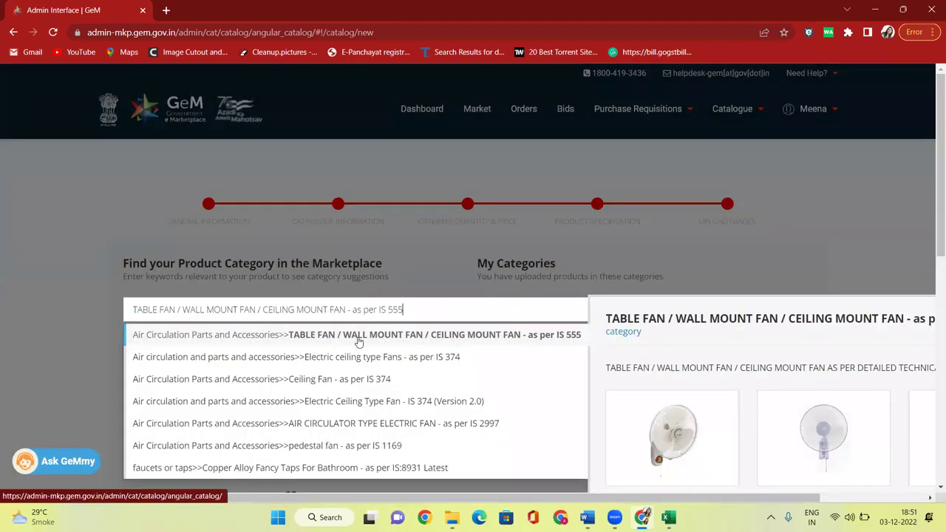
{"action": "left_click", "coordinate": [345, 336]}
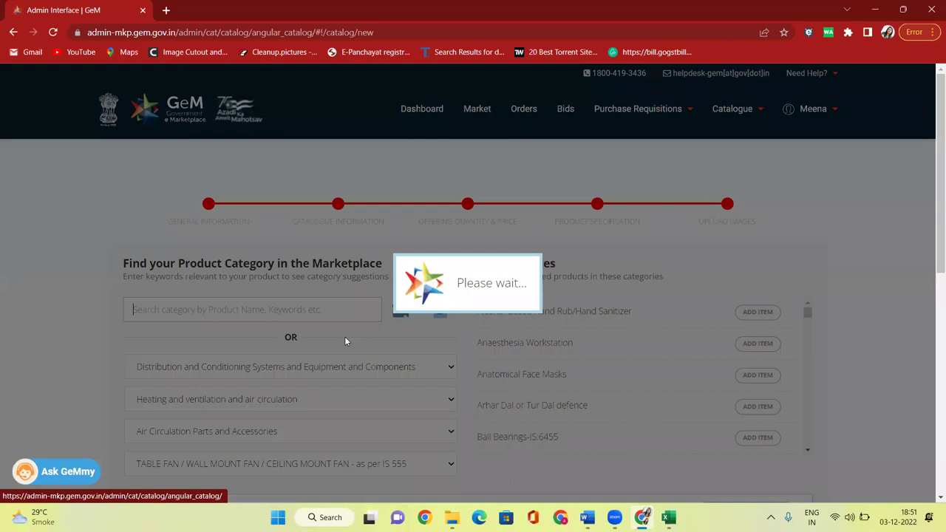
{"action": "scroll", "coordinate": [352, 335], "scroll_direction": "down", "scroll_amount": 2}
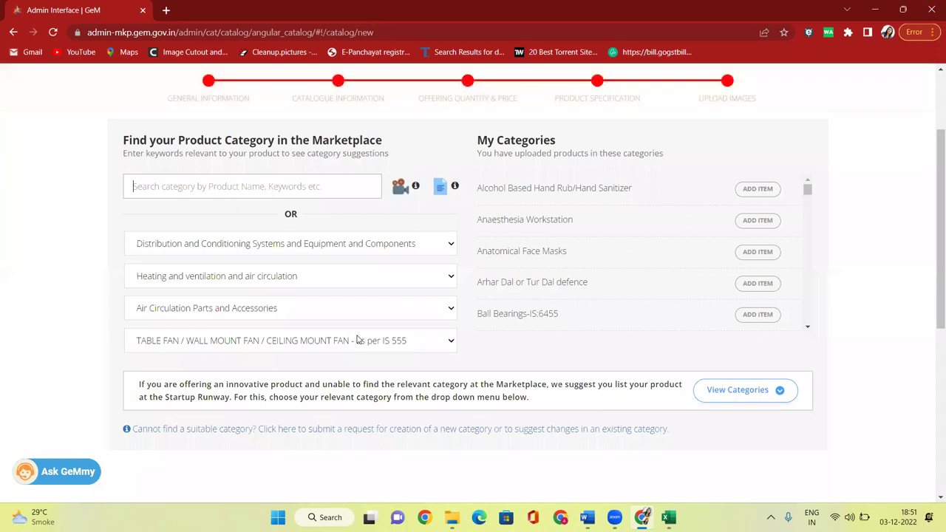
{"action": "scroll", "coordinate": [414, 362], "scroll_direction": "down", "scroll_amount": 5}
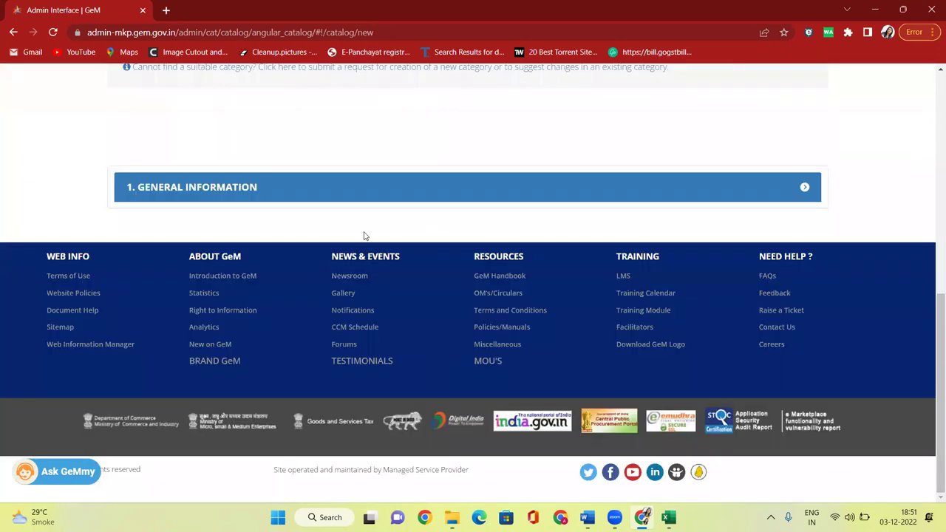
{"action": "left_click", "coordinate": [307, 191]}
{"action": "scroll", "coordinate": [327, 237], "scroll_direction": "up", "scroll_amount": 6}
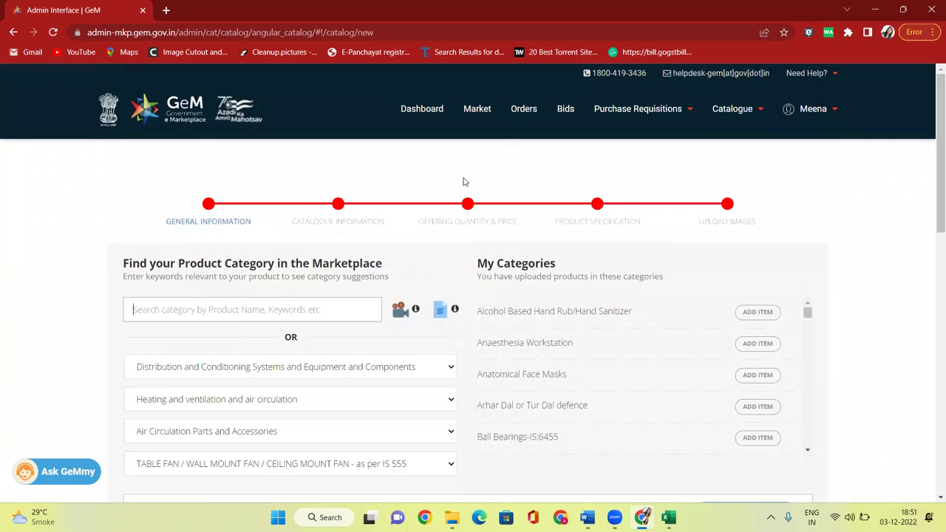
Step: Search the product categories for FAN, select Electric ceiling type Fans - as per IS 374, and check the General Information fields
{"action": "type", "text": "FAN"}
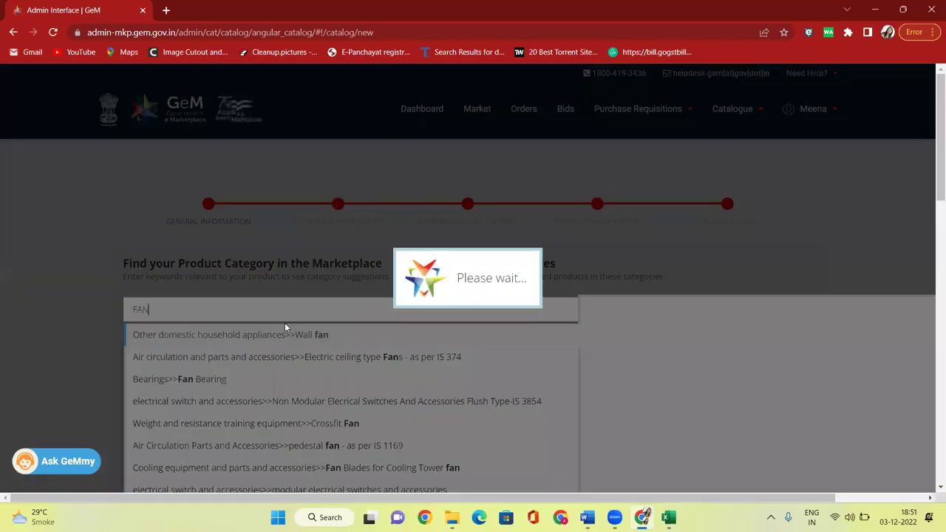
{"action": "scroll", "coordinate": [370, 303], "scroll_direction": "down", "scroll_amount": 1}
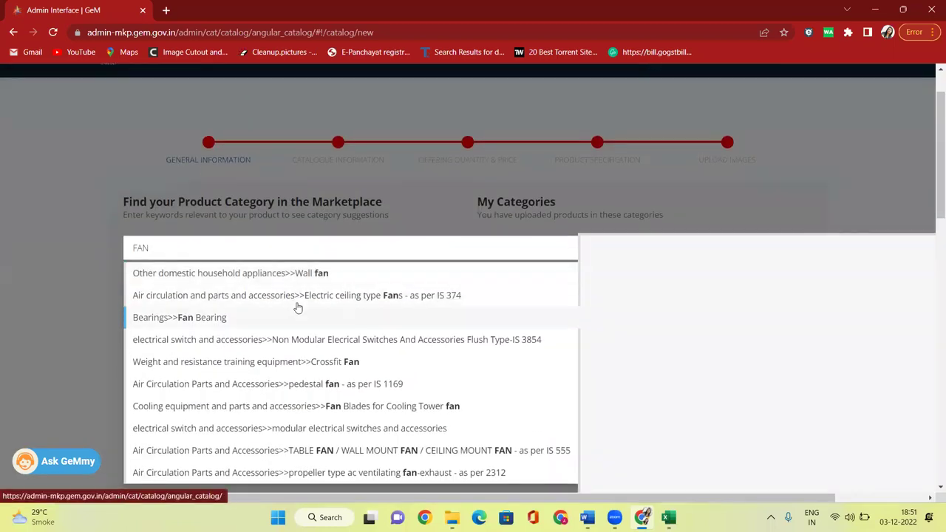
{"action": "left_click", "coordinate": [365, 297]}
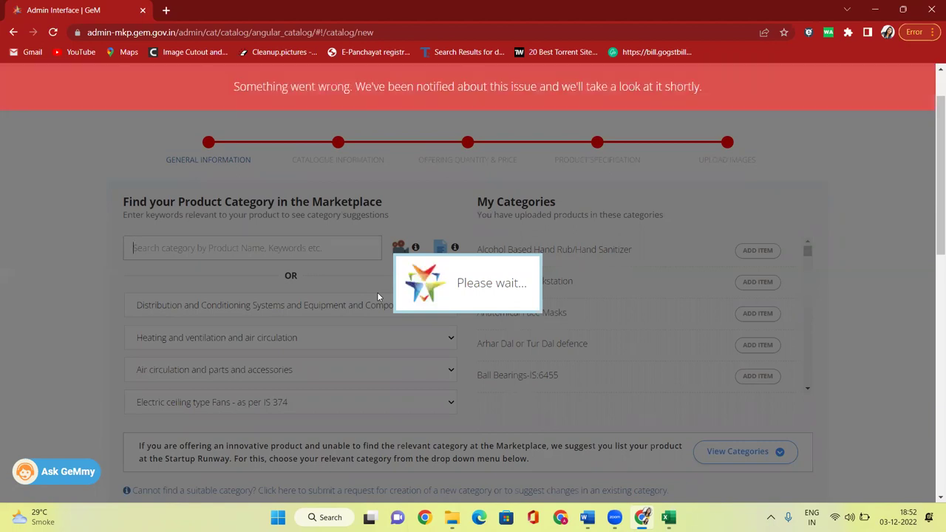
{"action": "scroll", "coordinate": [415, 334], "scroll_direction": "down", "scroll_amount": 8}
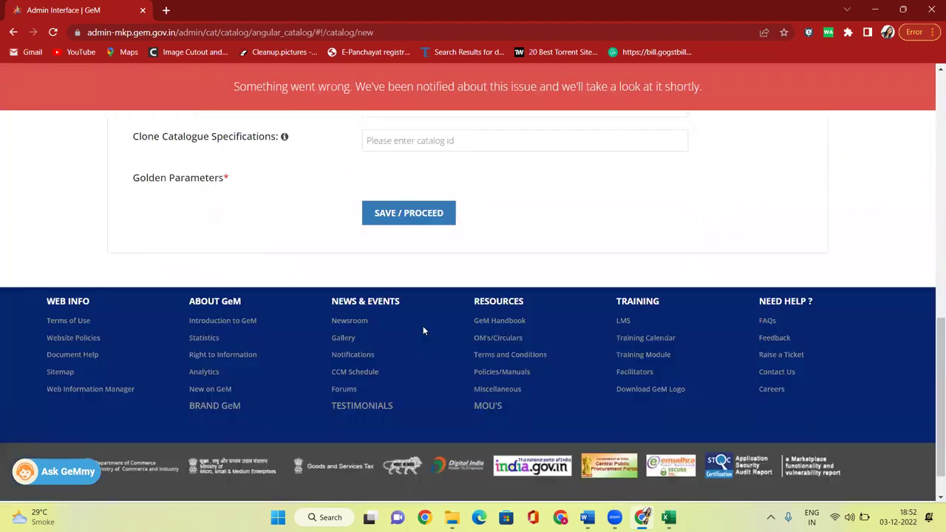
{"action": "scroll", "coordinate": [422, 326], "scroll_direction": "up", "scroll_amount": 1}
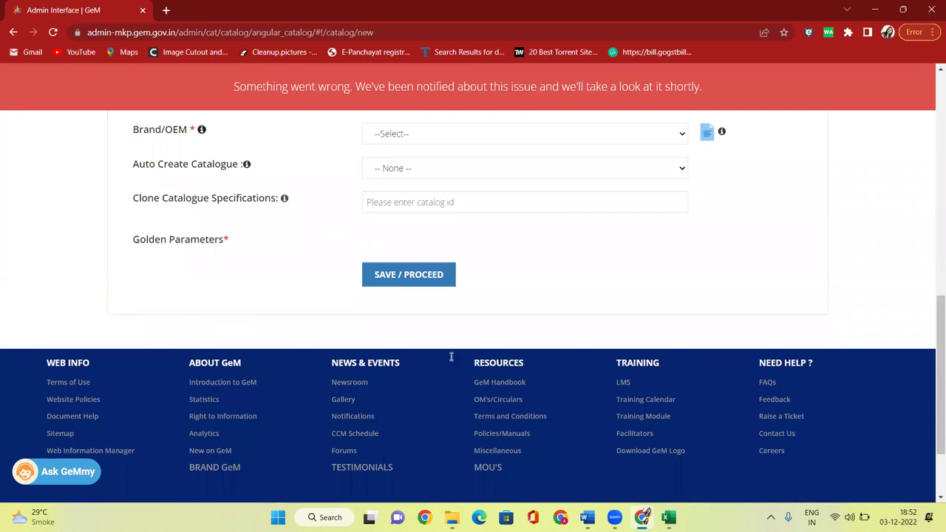
Step: Search the product categories for FAN and select Wall fan under Other domestic household appliances
{"action": "scroll", "coordinate": [490, 289], "scroll_direction": "up", "scroll_amount": 8}
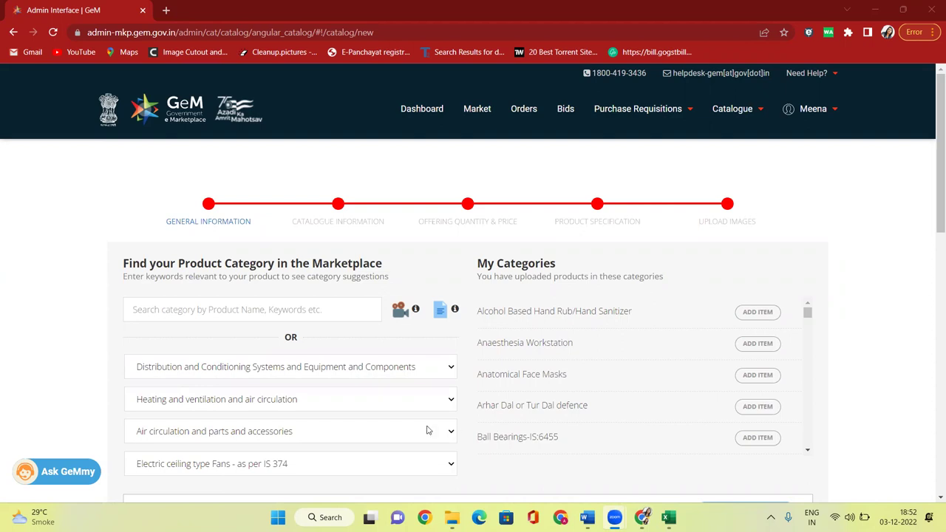
{"action": "left_click", "coordinate": [199, 311]}
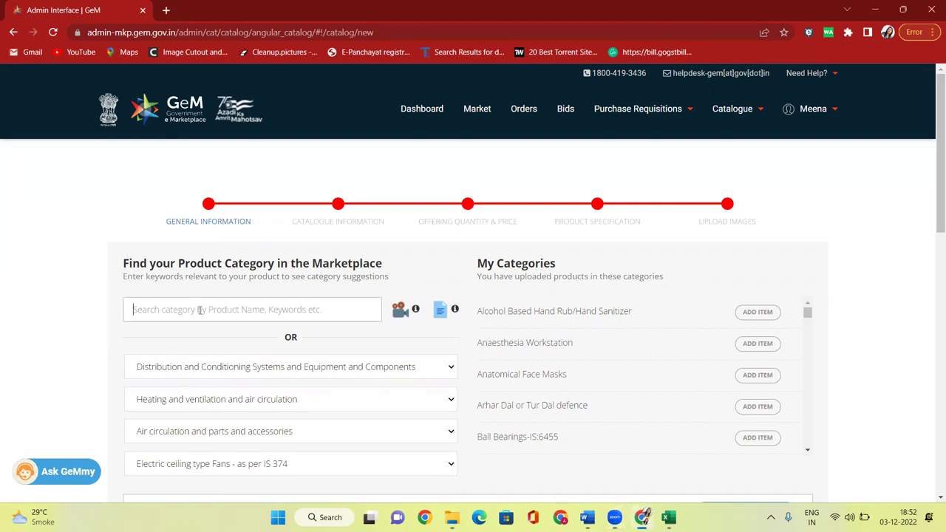
{"action": "type", "text": "FAN"}
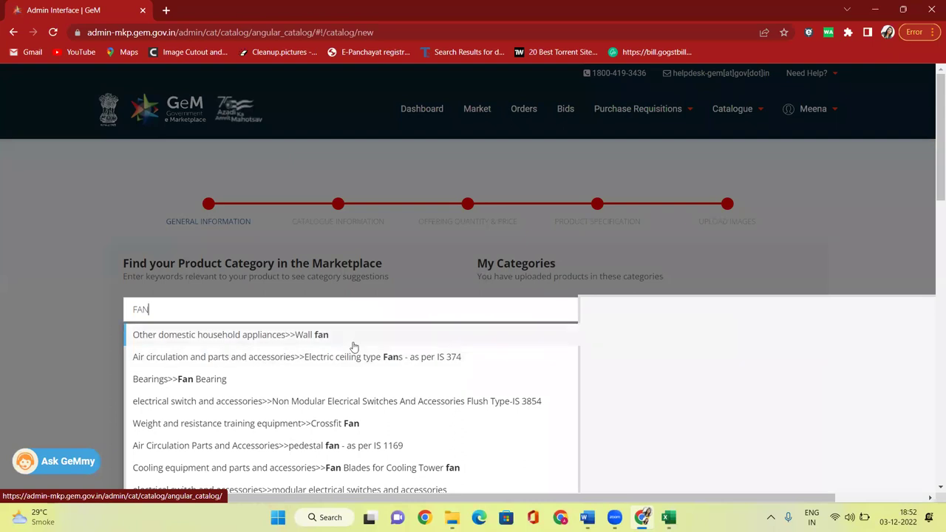
{"action": "left_click", "coordinate": [317, 336]}
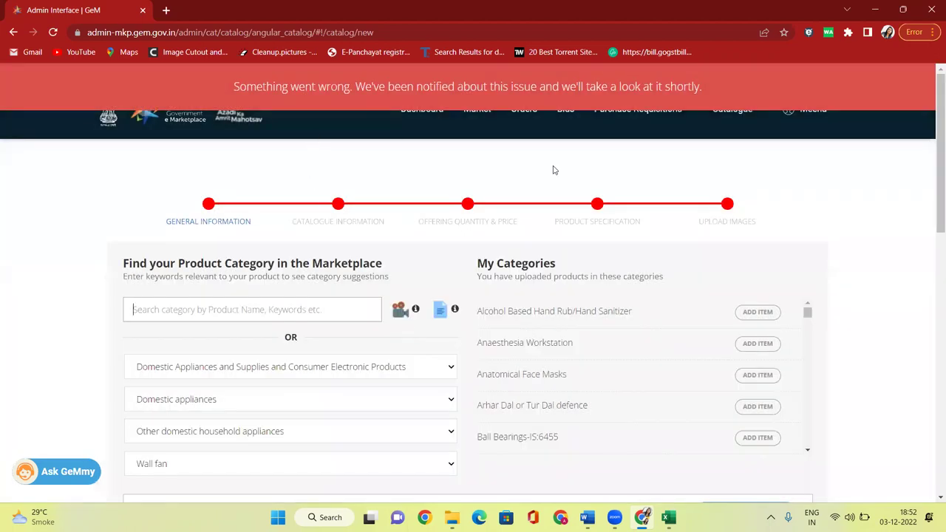
Step: Return to the seller dashboard, dismiss the GSTIN validation notice, and open a new product offering form from the catalogue
{"action": "left_click", "coordinate": [434, 116]}
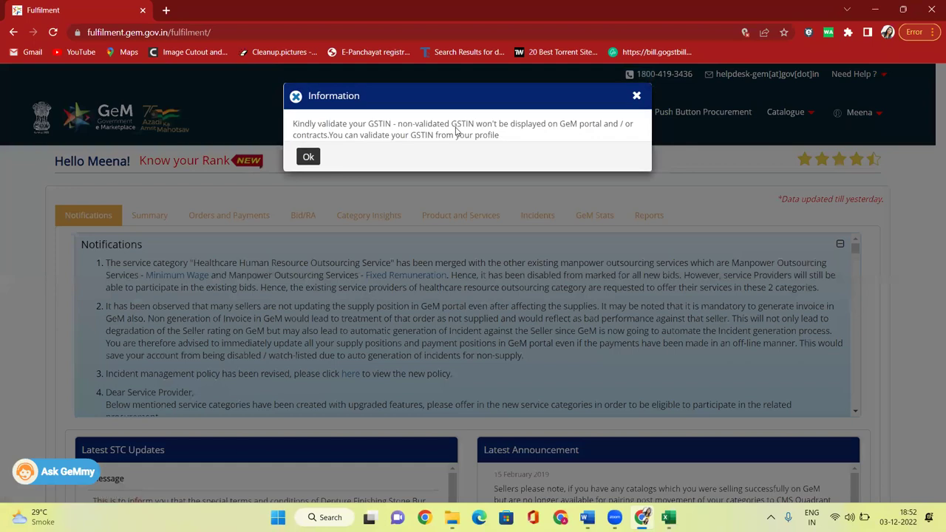
{"action": "left_click", "coordinate": [309, 157]}
{"action": "mouse_move", "coordinate": [791, 115]}
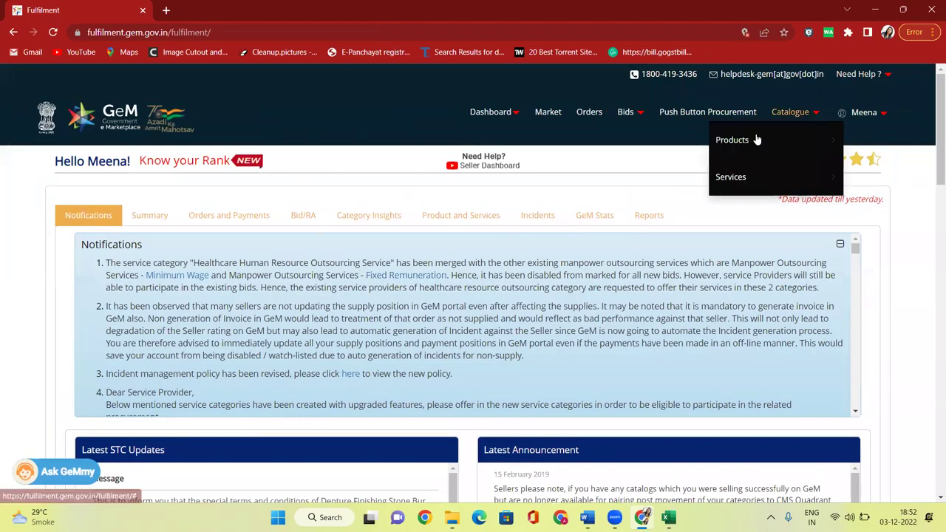
{"action": "mouse_move", "coordinate": [757, 140]}
{"action": "left_click", "coordinate": [877, 140]}
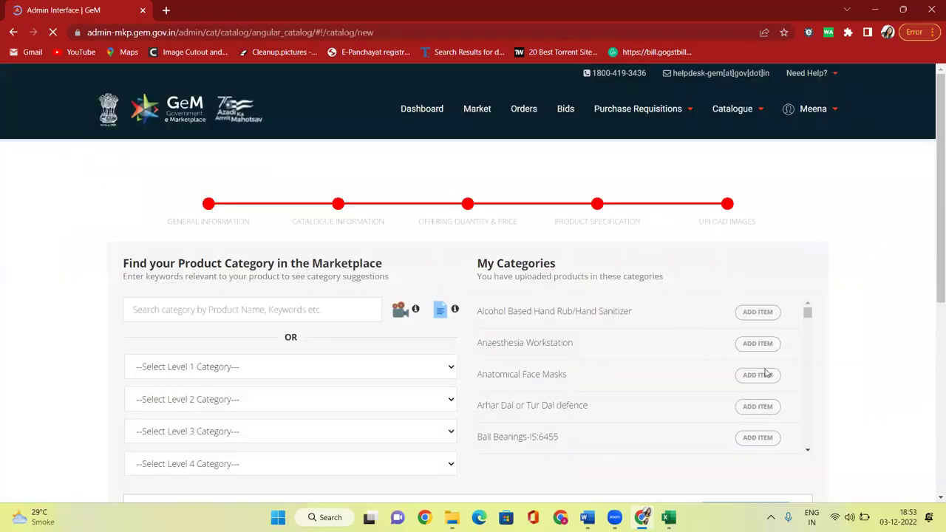
Step: Search the categories for TABLE FAN / WALL MOUNT FAN / CEILING MOUNT FAN - as per IS 555 and select Electric ceiling type Fans - as per IS 374
{"action": "left_click", "coordinate": [282, 317]}
{"action": "type", "text": "TABLE FAN / WALL MOUNT FAN / CEILING MOUNT FAN - as per IS 555"}
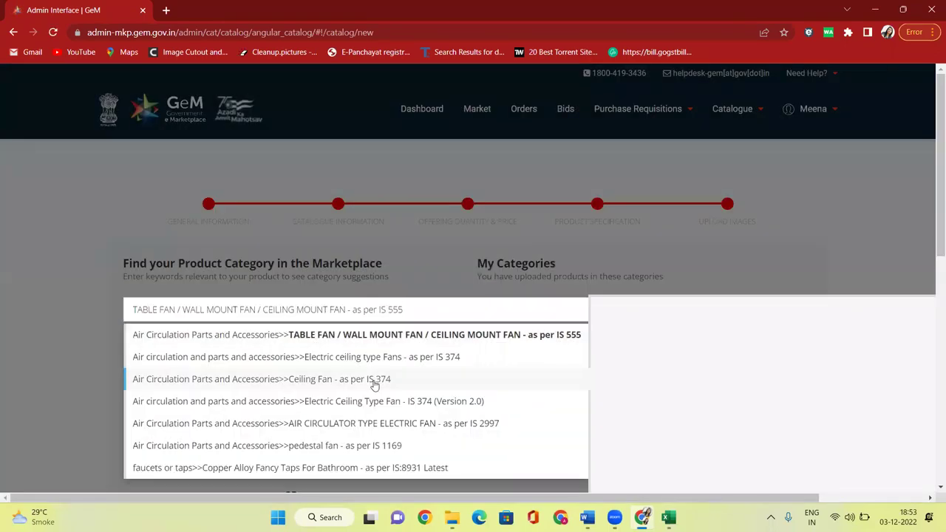
{"action": "left_click", "coordinate": [363, 358]}
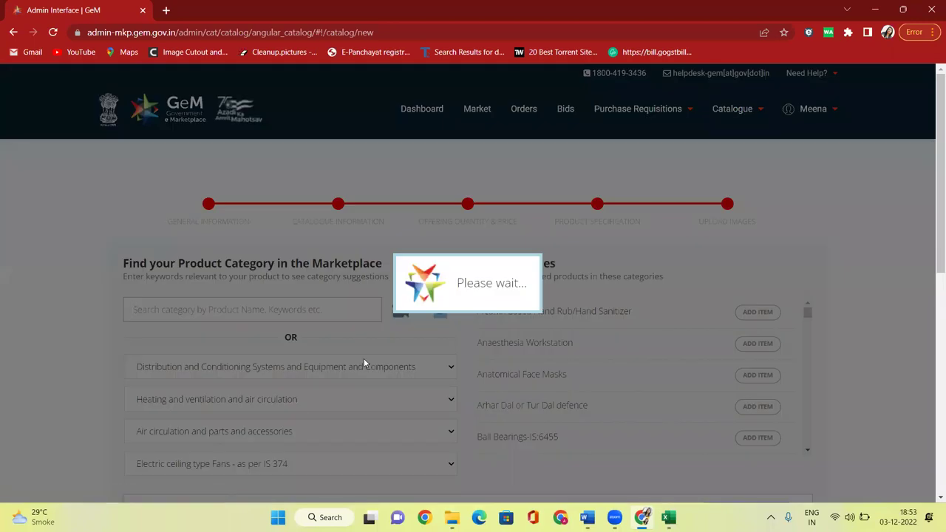